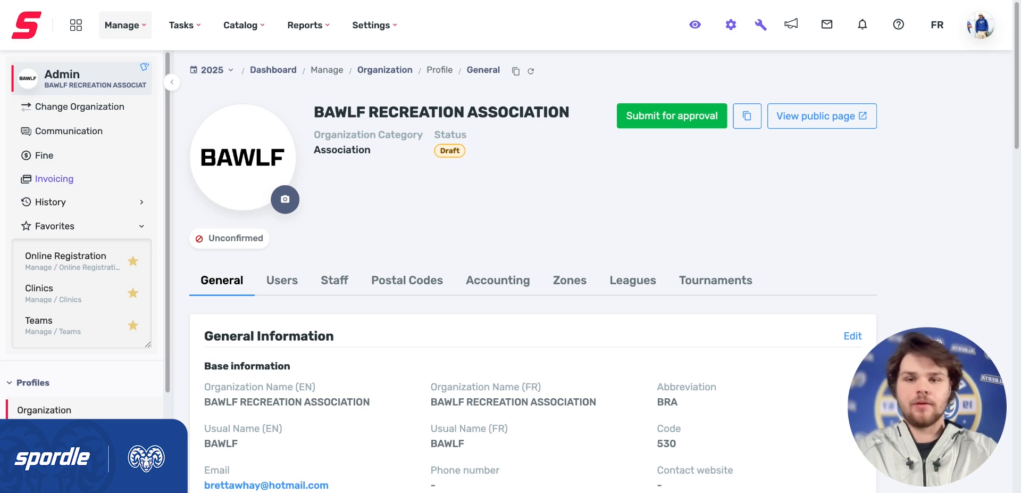
Step: Look over the available Manage sections and the member search page, and return to the organization's profile
{"action": "scroll", "coordinate": [538, 169], "scroll_direction": "down", "scroll_amount": 3}
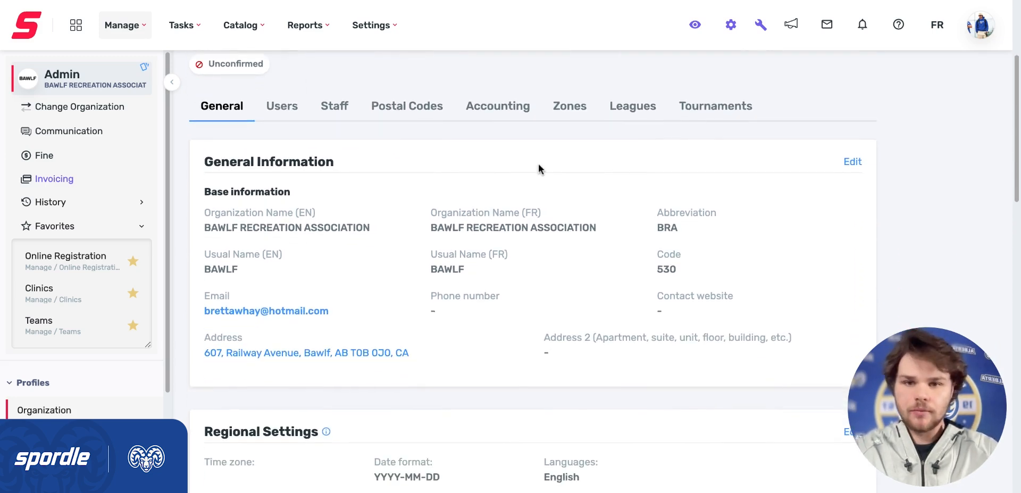
{"action": "left_click", "coordinate": [122, 27]}
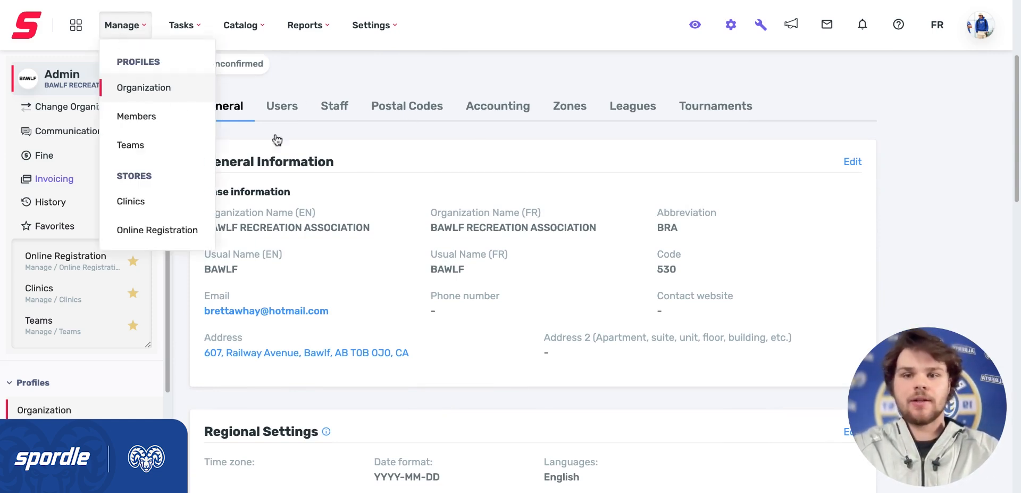
{"action": "left_click", "coordinate": [373, 157]}
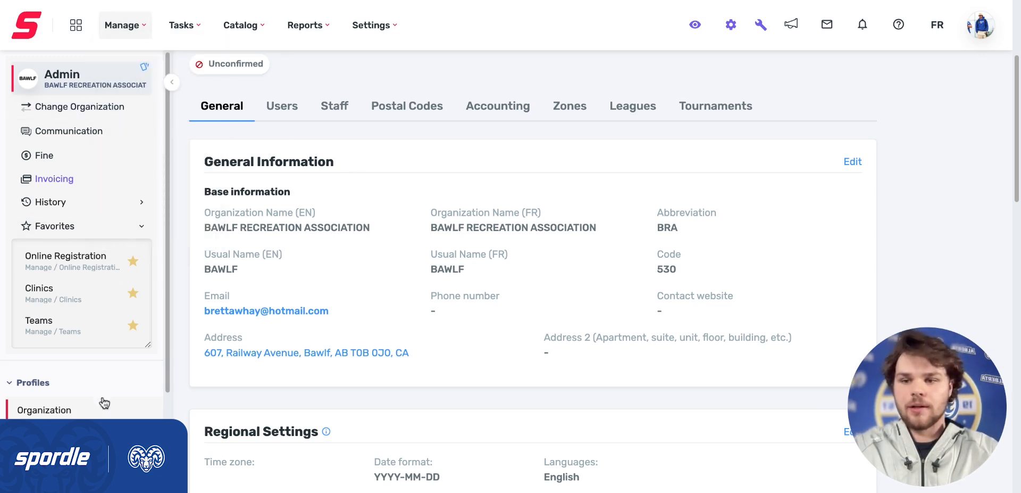
{"action": "left_click", "coordinate": [102, 436]}
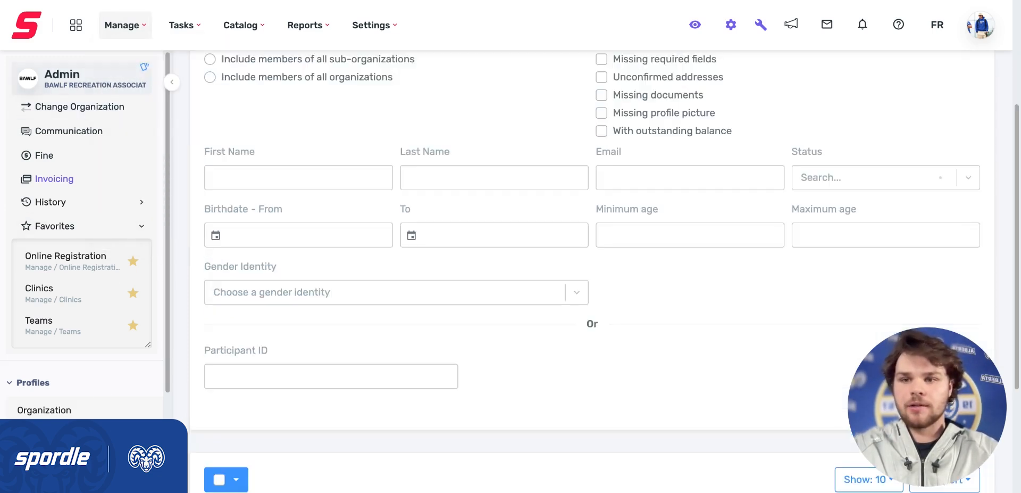
{"action": "left_click", "coordinate": [30, 79]}
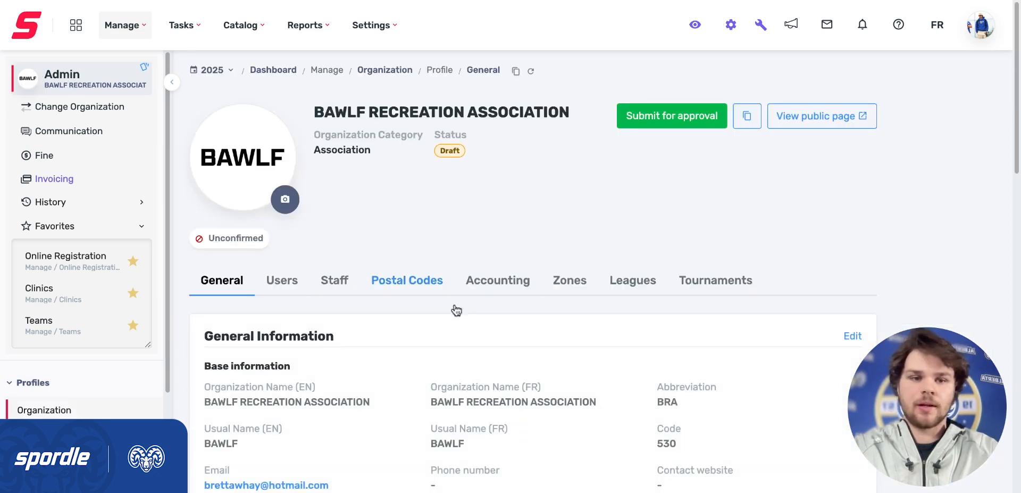
Step: Open the organization's General Information for editing and check the organization name, abbreviation and usual name
{"action": "scroll", "coordinate": [378, 290], "scroll_direction": "down", "scroll_amount": 3}
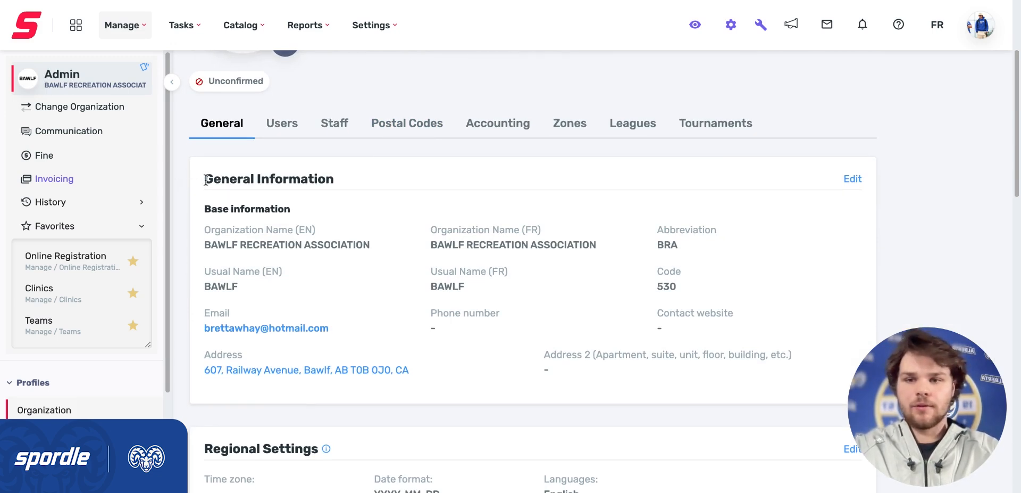
{"action": "left_click_drag", "start_coordinate": [211, 180], "coordinate": [796, 362]}
{"action": "left_click", "coordinate": [792, 359]}
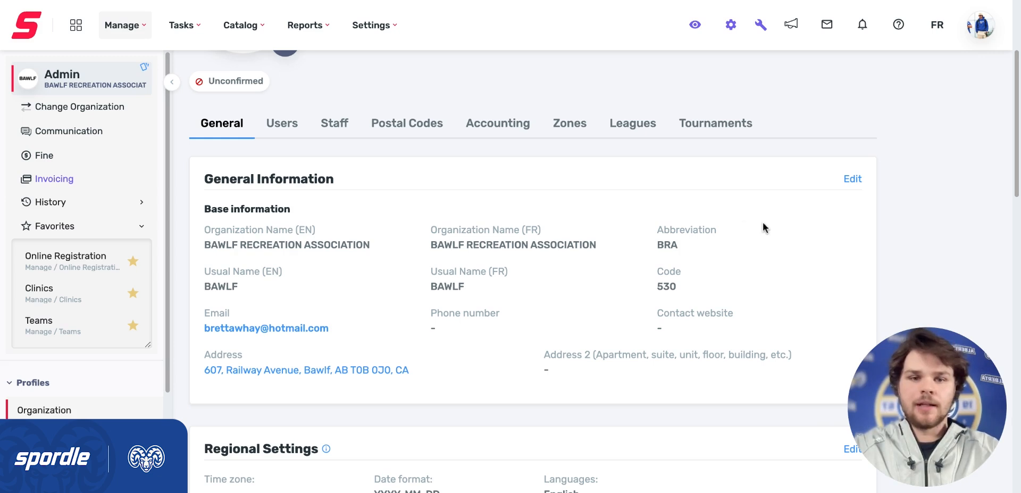
{"action": "left_click", "coordinate": [852, 181]}
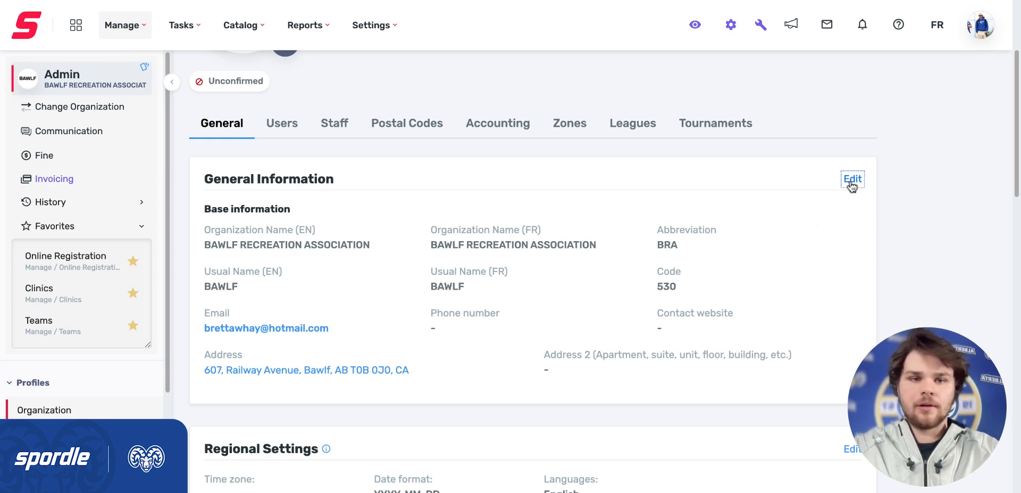
{"action": "left_click_drag", "start_coordinate": [385, 275], "coordinate": [212, 269]}
{"action": "left_click", "coordinate": [461, 265]}
{"action": "left_click_drag", "start_coordinate": [461, 264], "coordinate": [410, 269]}
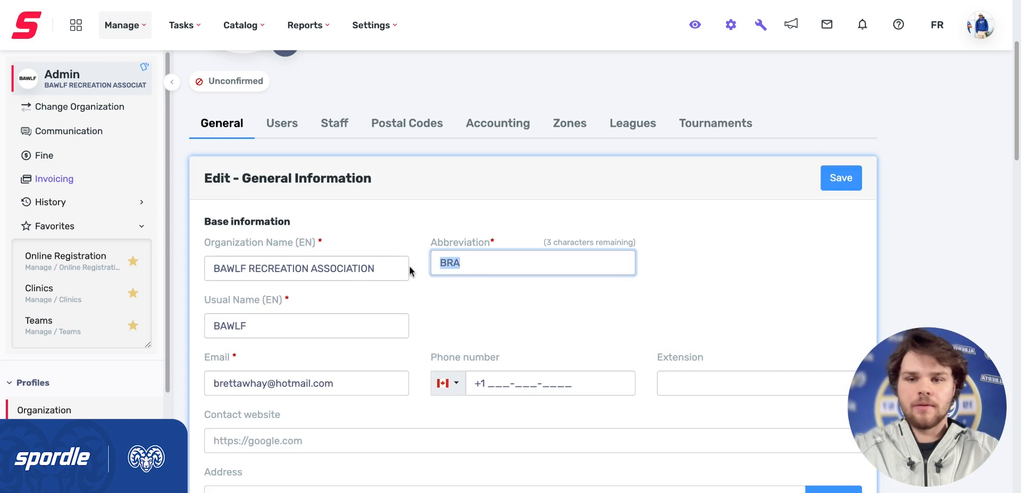
{"action": "left_click", "coordinate": [282, 328]}
{"action": "left_click_drag", "start_coordinate": [254, 330], "coordinate": [202, 333]}
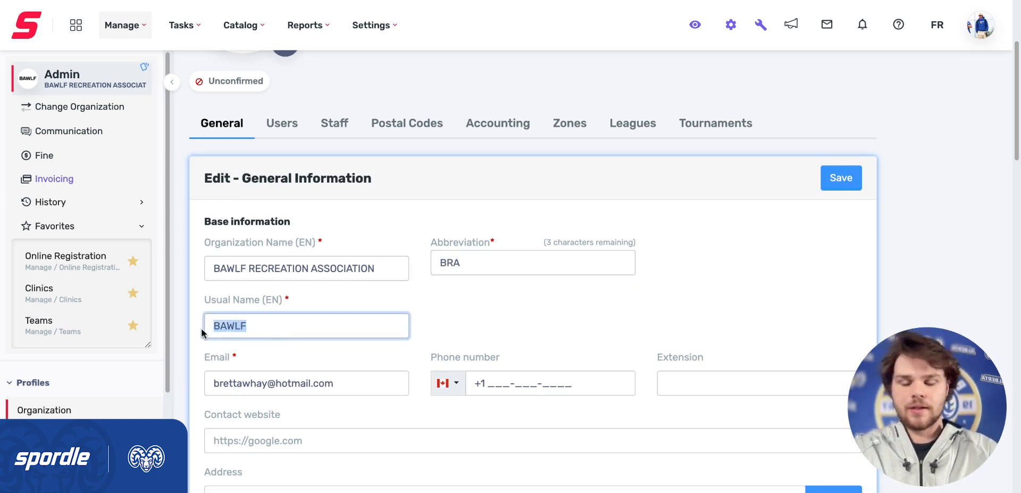
{"action": "left_click", "coordinate": [257, 328]}
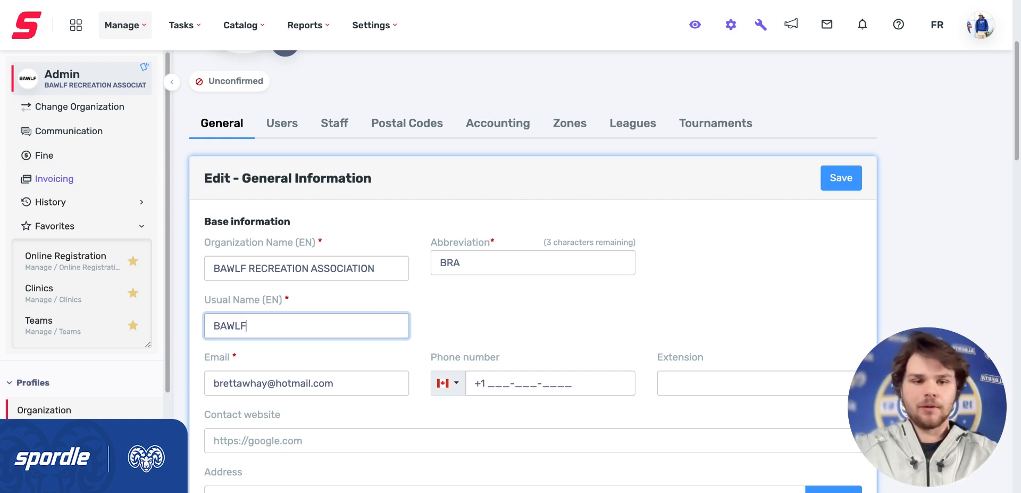
Step: Check the contact website and address details of the organization, and save the General Information
{"action": "scroll", "coordinate": [291, 268], "scroll_direction": "down", "scroll_amount": 2}
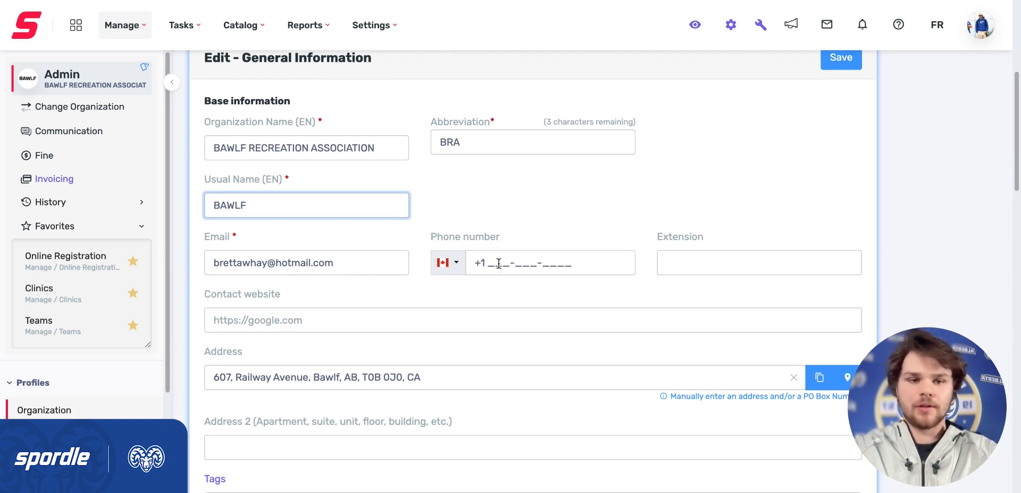
{"action": "left_click", "coordinate": [345, 322]}
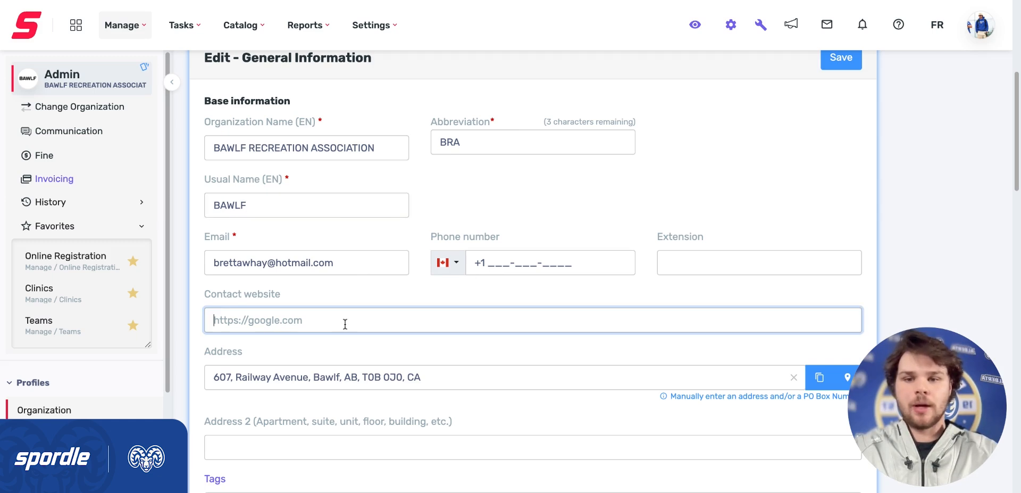
{"action": "left_click", "coordinate": [468, 377]}
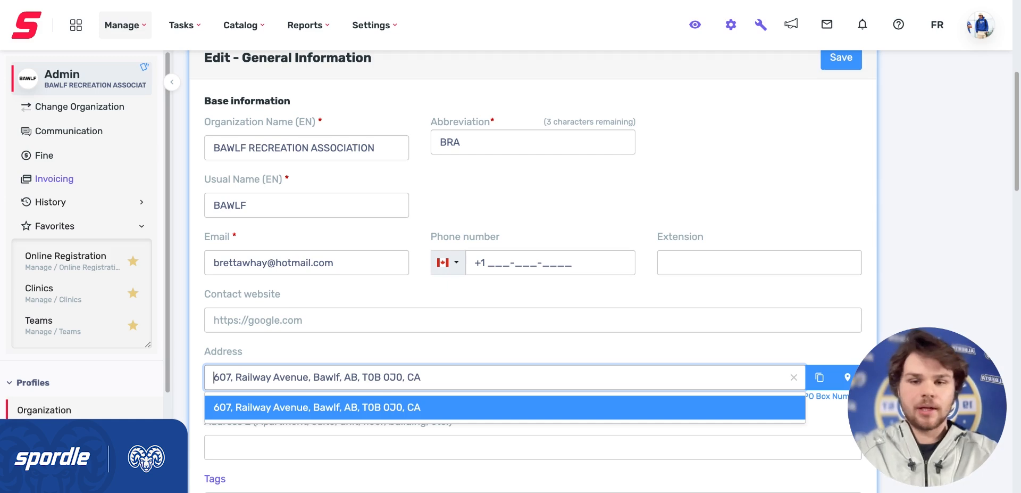
{"action": "left_click", "coordinate": [429, 351]}
{"action": "scroll", "coordinate": [429, 351], "scroll_direction": "down", "scroll_amount": 4}
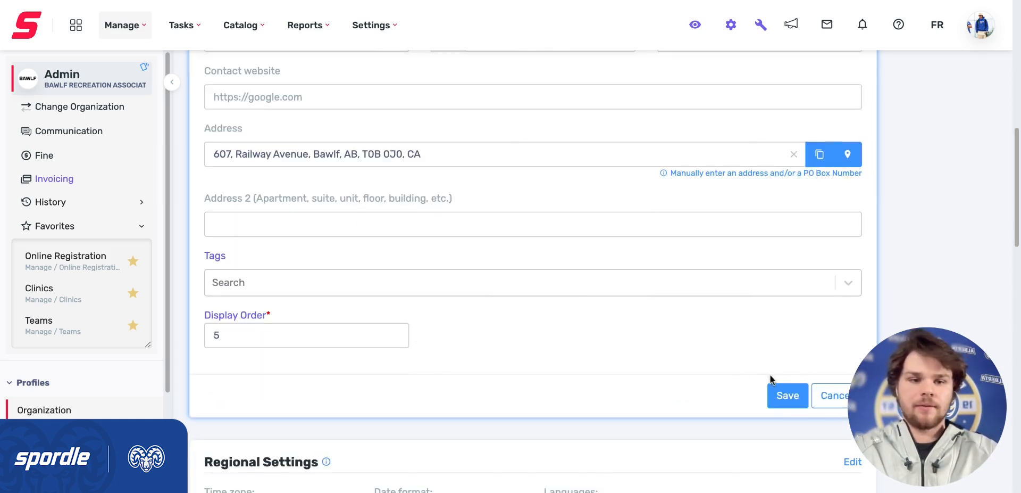
{"action": "left_click", "coordinate": [780, 392]}
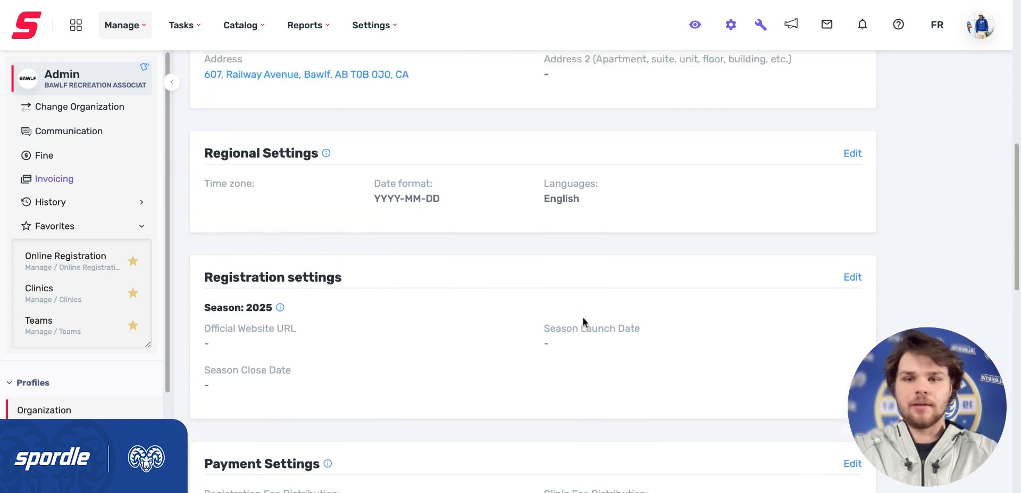
Step: Examine the remaining sections of the organization's general profile through to the merchant accounts and payment processors
{"action": "scroll", "coordinate": [583, 317], "scroll_direction": "up", "scroll_amount": 8}
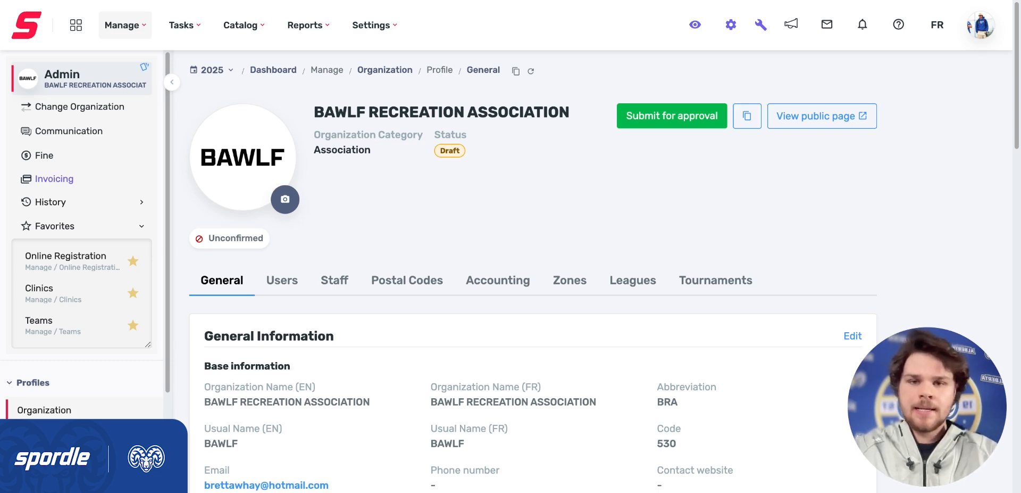
{"action": "scroll", "coordinate": [531, 272], "scroll_direction": "down", "scroll_amount": 20}
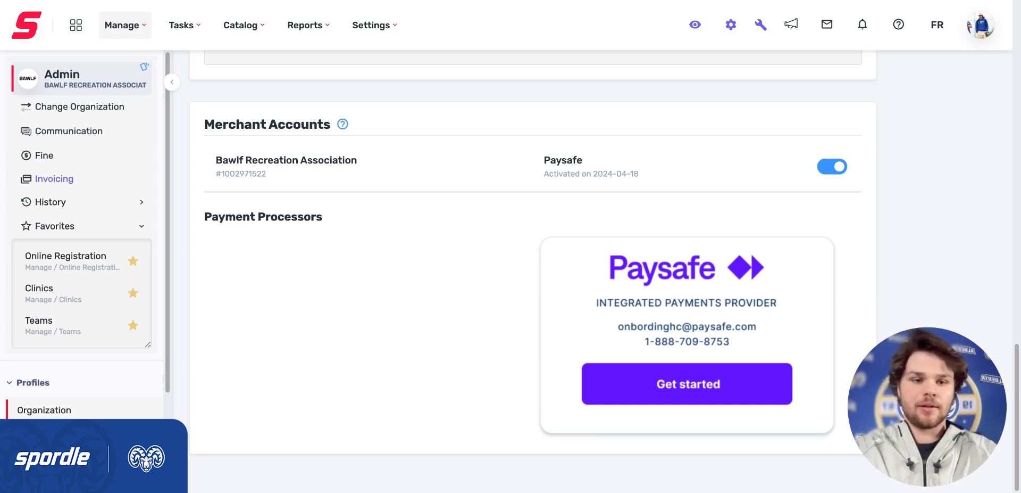
{"action": "scroll", "coordinate": [532, 266], "scroll_direction": "up", "scroll_amount": 15}
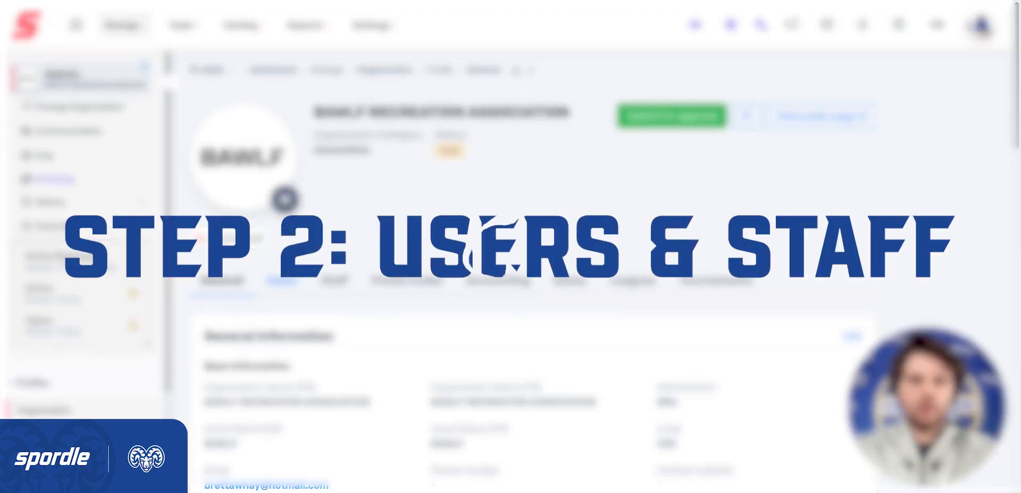
Step: Compare the organization's Users and Staff lists, and view the listed user's details and available actions
{"action": "left_click", "coordinate": [282, 280]}
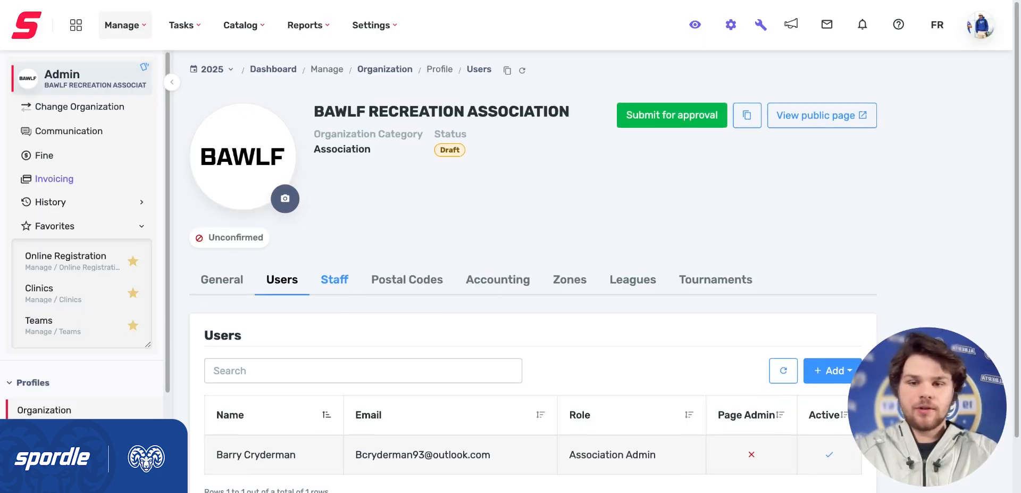
{"action": "scroll", "coordinate": [367, 288], "scroll_direction": "down", "scroll_amount": 1}
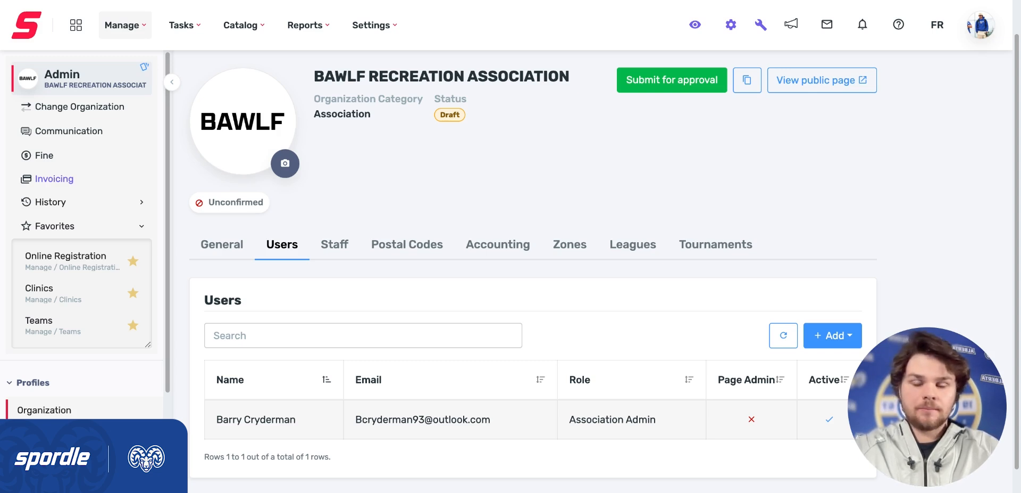
{"action": "left_click", "coordinate": [338, 250]}
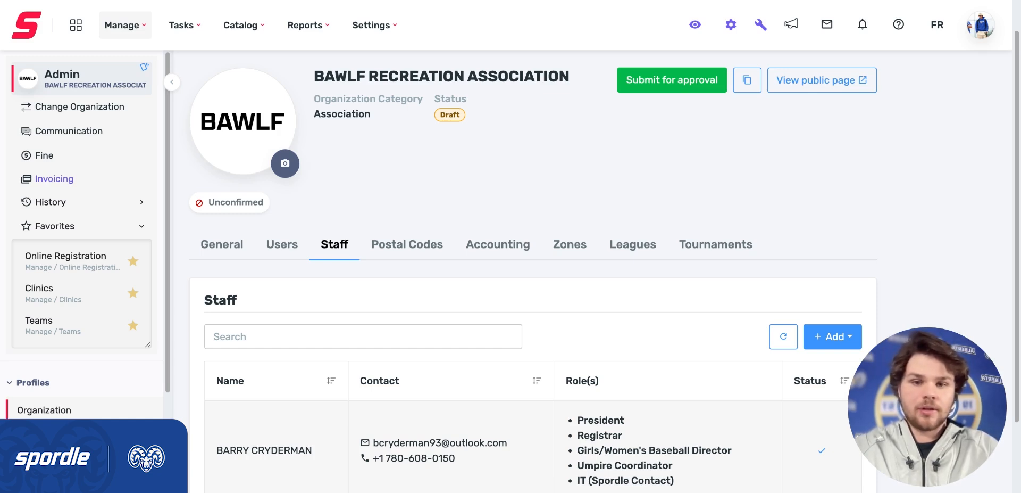
{"action": "left_click", "coordinate": [282, 244]}
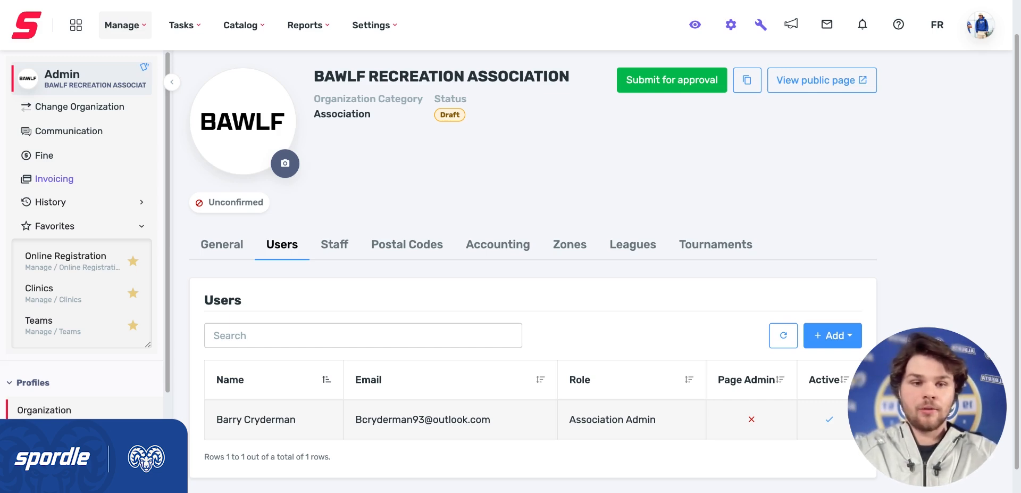
{"action": "left_click", "coordinate": [342, 419]}
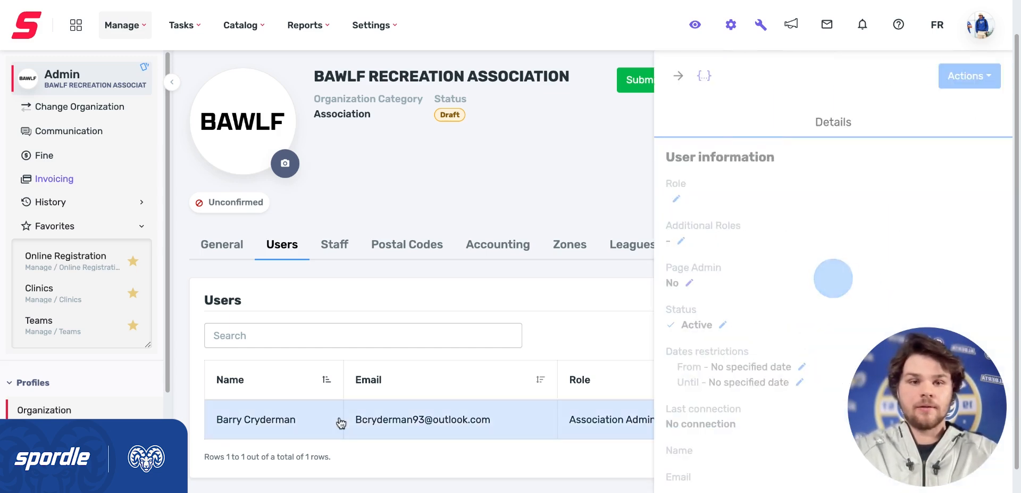
{"action": "left_click", "coordinate": [969, 75]}
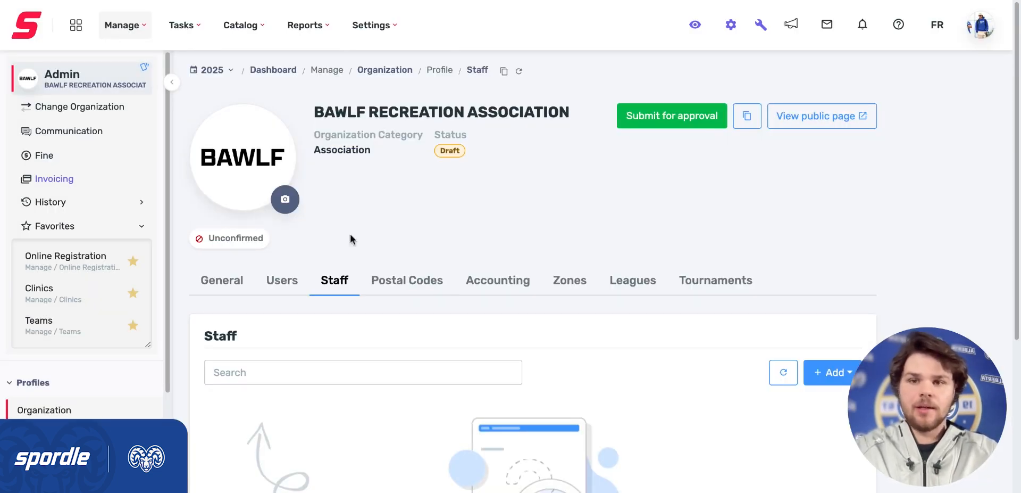
Step: Switch the Staff list to the 2024 season and examine its staff members and roles
{"action": "left_click", "coordinate": [215, 71]}
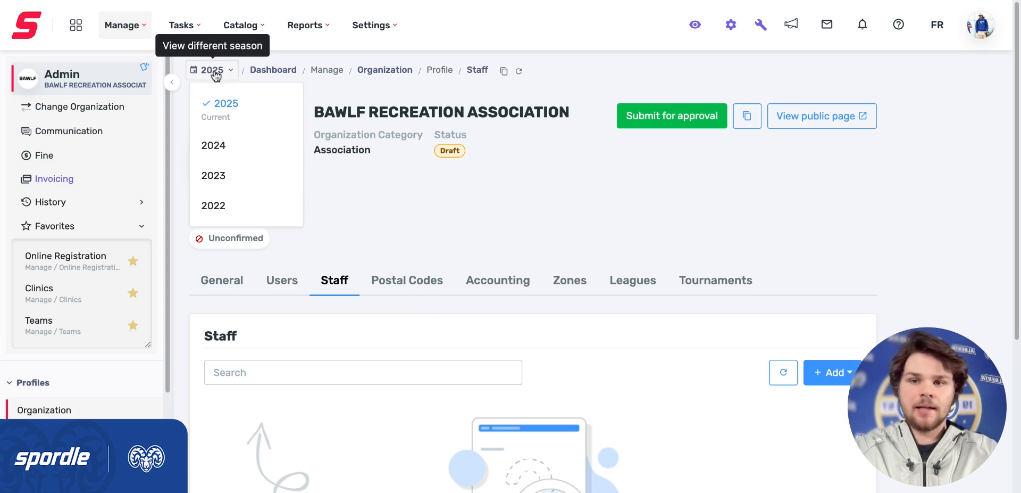
{"action": "left_click", "coordinate": [235, 147]}
{"action": "scroll", "coordinate": [394, 341], "scroll_direction": "down", "scroll_amount": 1}
{"action": "scroll", "coordinate": [394, 341], "scroll_direction": "down", "scroll_amount": 3}
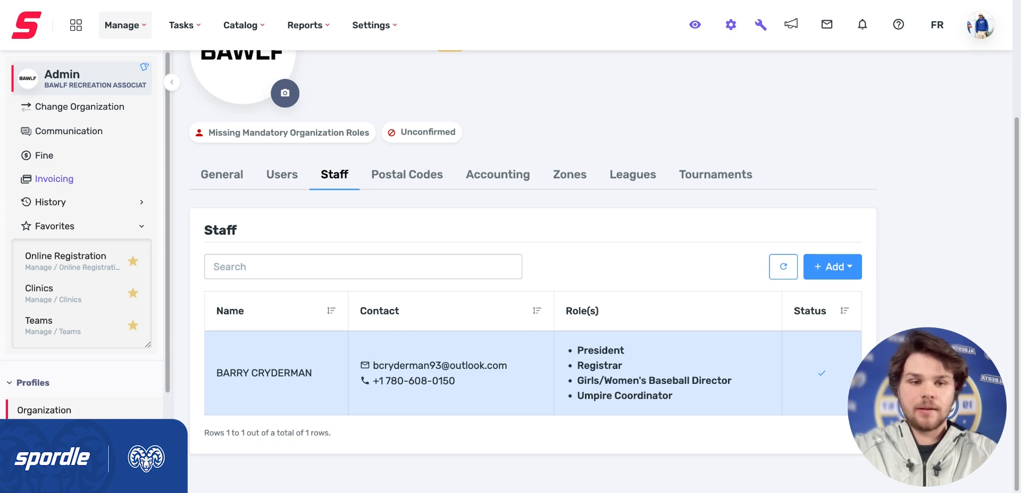
{"action": "scroll", "coordinate": [362, 370], "scroll_direction": "up", "scroll_amount": 3}
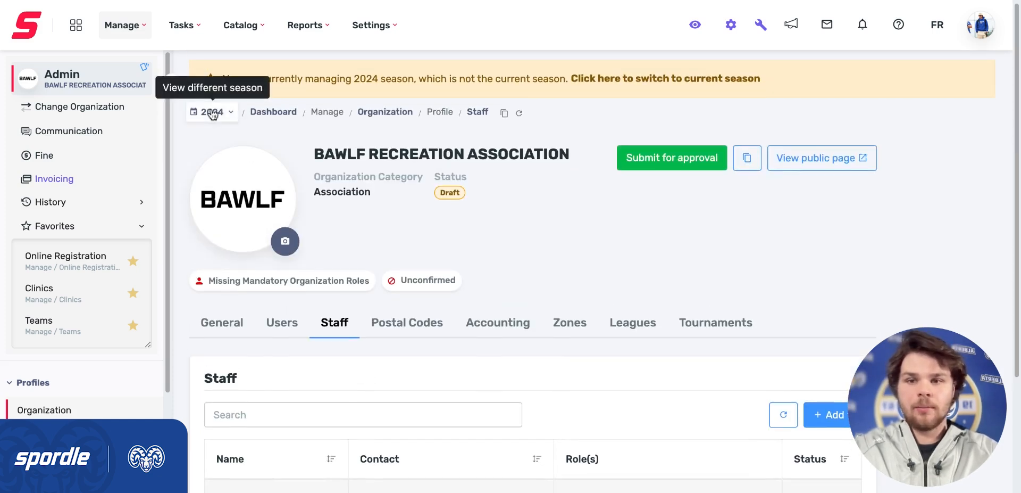
Step: Return the Staff list to the 2025 season and start a staff member rollover
{"action": "left_click", "coordinate": [213, 113]}
{"action": "left_click", "coordinate": [213, 143]}
{"action": "scroll", "coordinate": [804, 326], "scroll_direction": "down", "scroll_amount": 2}
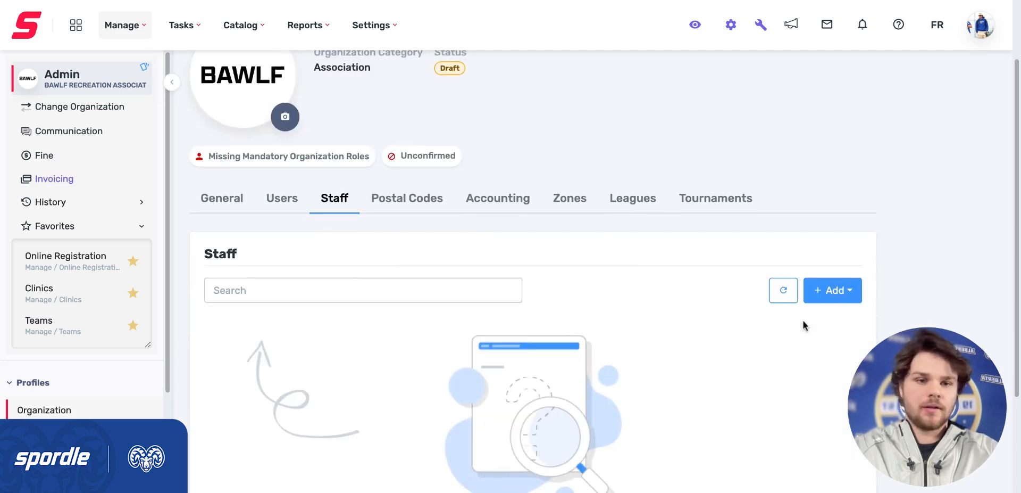
{"action": "left_click", "coordinate": [828, 292]}
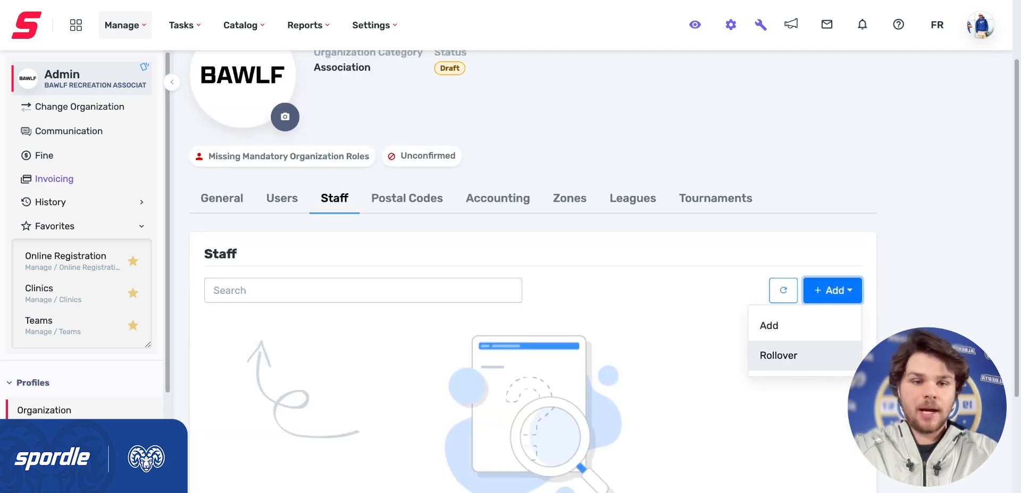
{"action": "left_click", "coordinate": [778, 355]}
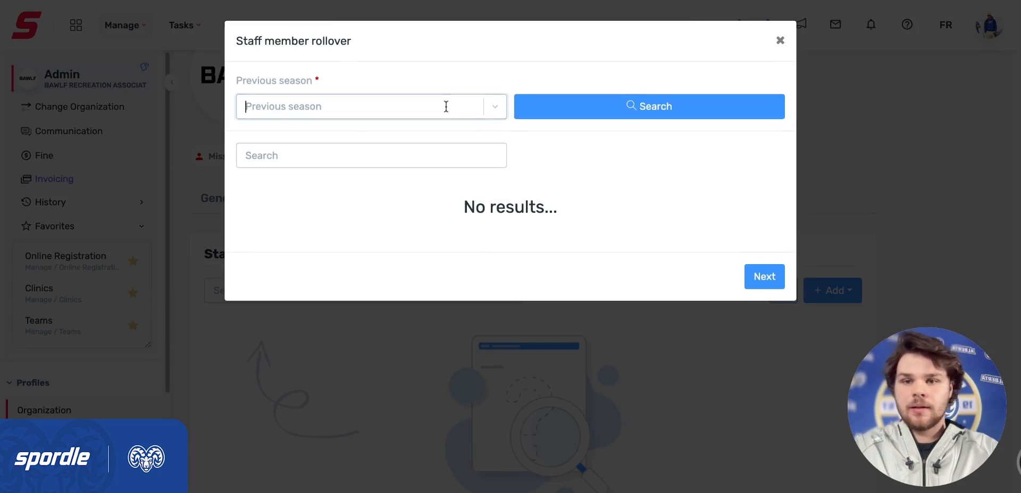
Step: Roll over the listed active staff member and their roles from the 2024 season into the 2025 season
{"action": "left_click", "coordinate": [444, 106]}
{"action": "left_click", "coordinate": [441, 142]}
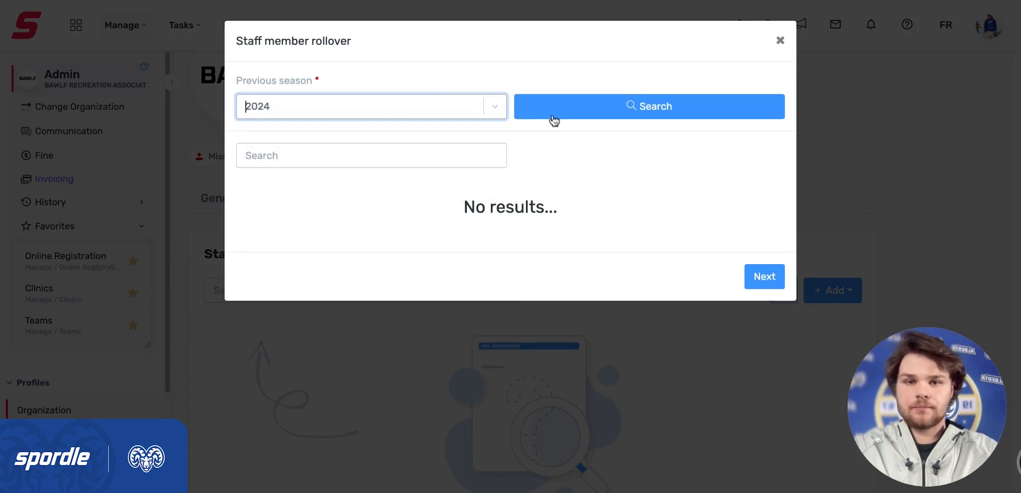
{"action": "left_click", "coordinate": [559, 115]}
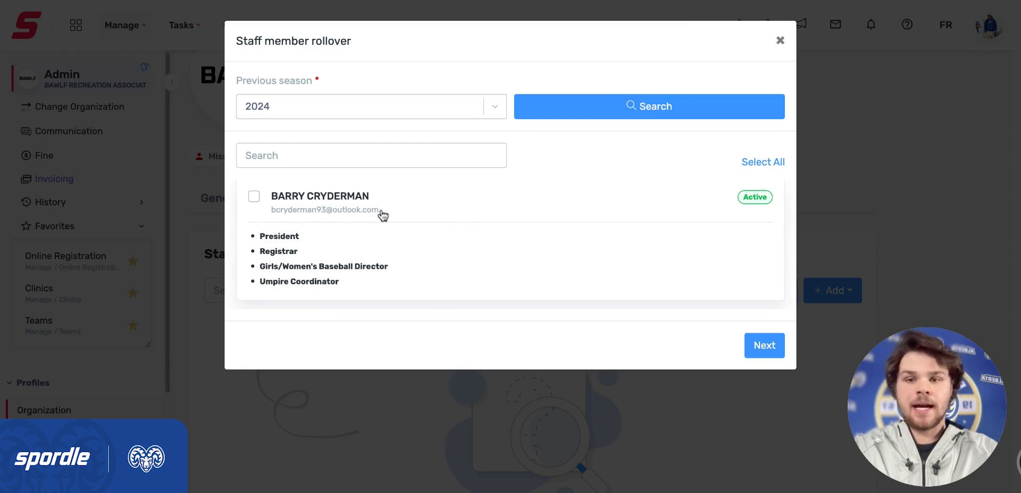
{"action": "left_click", "coordinate": [287, 205]}
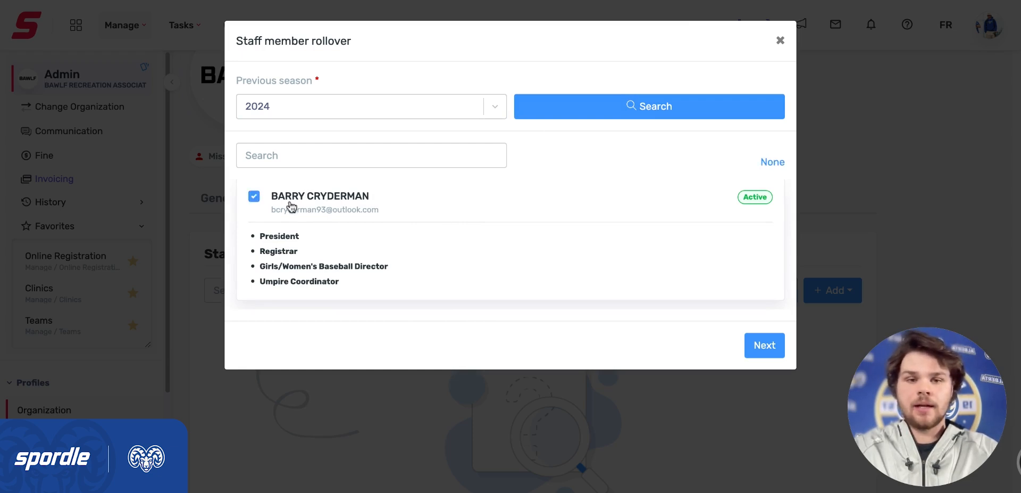
{"action": "left_click", "coordinate": [765, 347]}
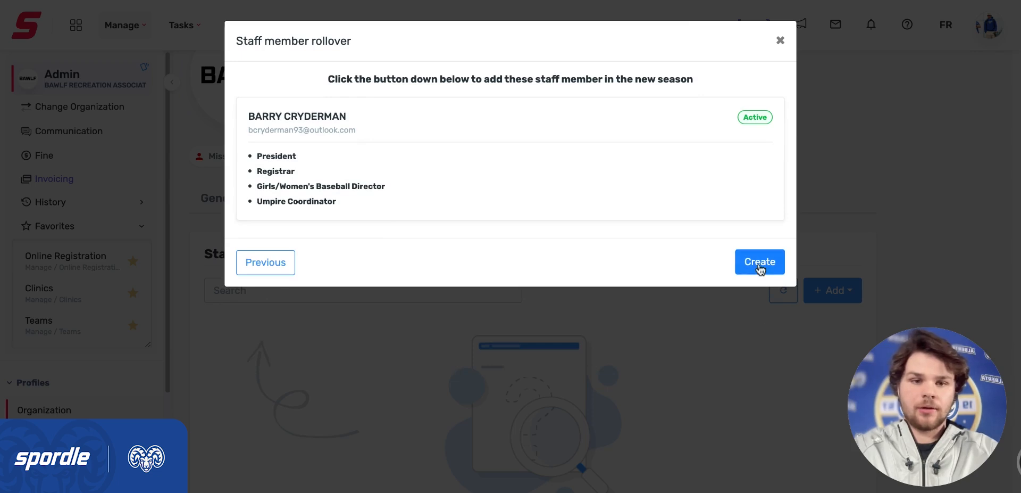
{"action": "left_click", "coordinate": [762, 264]}
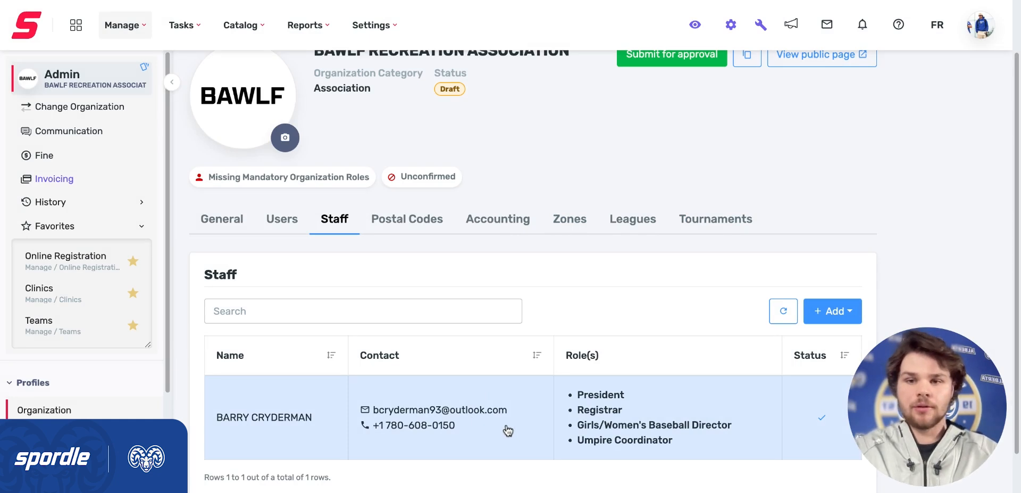
Step: Add the IT (Spordle Contact) role to the rolled-over staff member, save it and close the staff details
{"action": "mouse_move", "coordinate": [296, 186]}
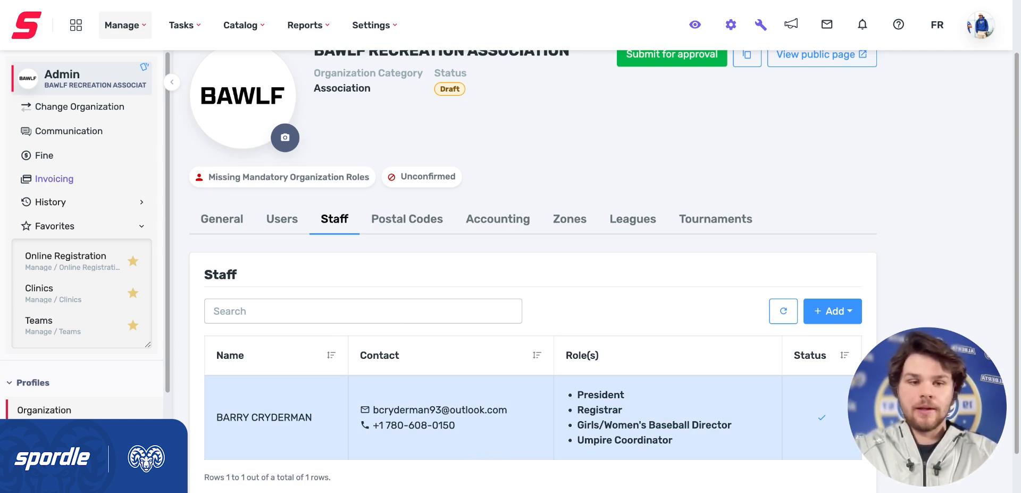
{"action": "left_click", "coordinate": [649, 412]}
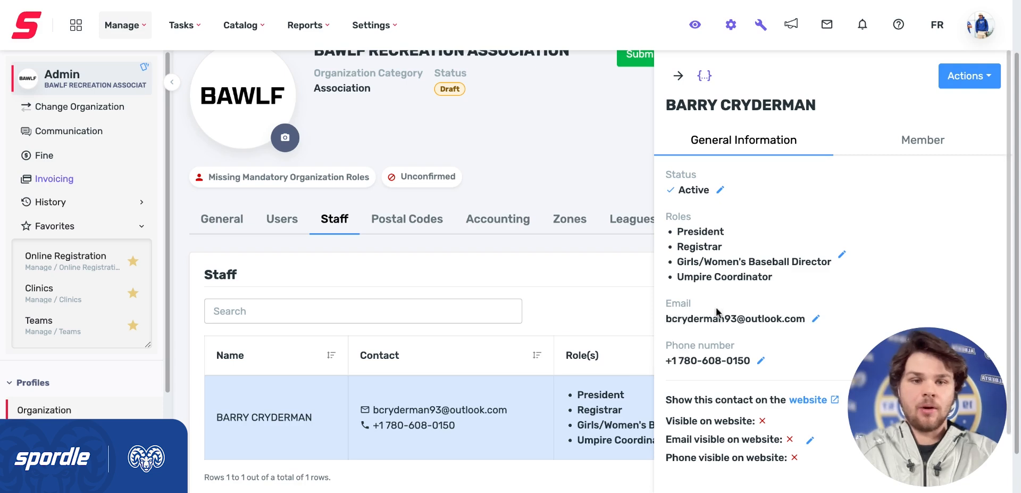
{"action": "left_click", "coordinate": [723, 260]}
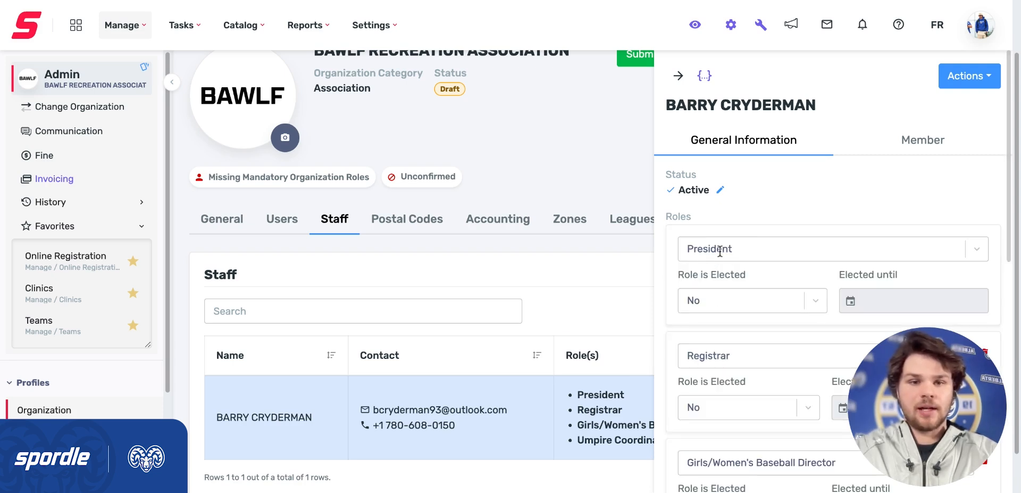
{"action": "scroll", "coordinate": [731, 244], "scroll_direction": "down", "scroll_amount": 5}
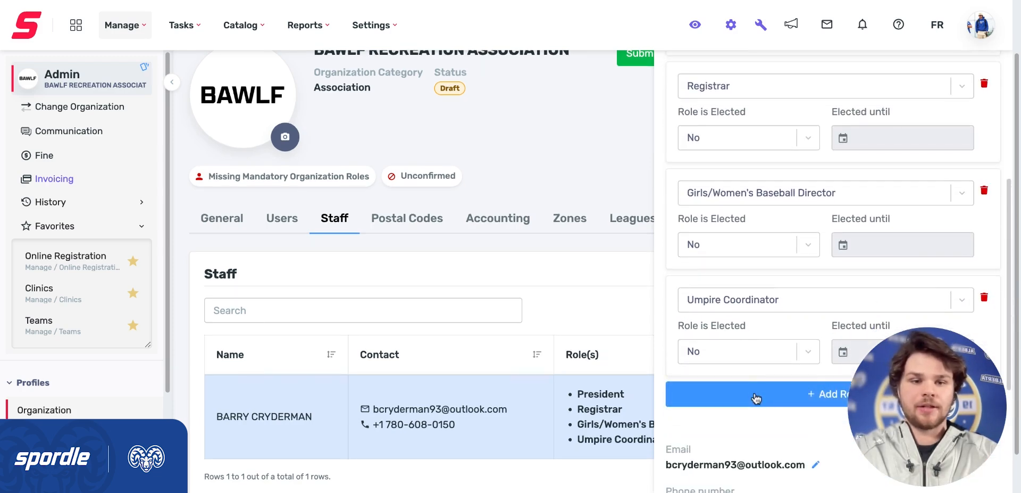
{"action": "left_click", "coordinate": [755, 398]}
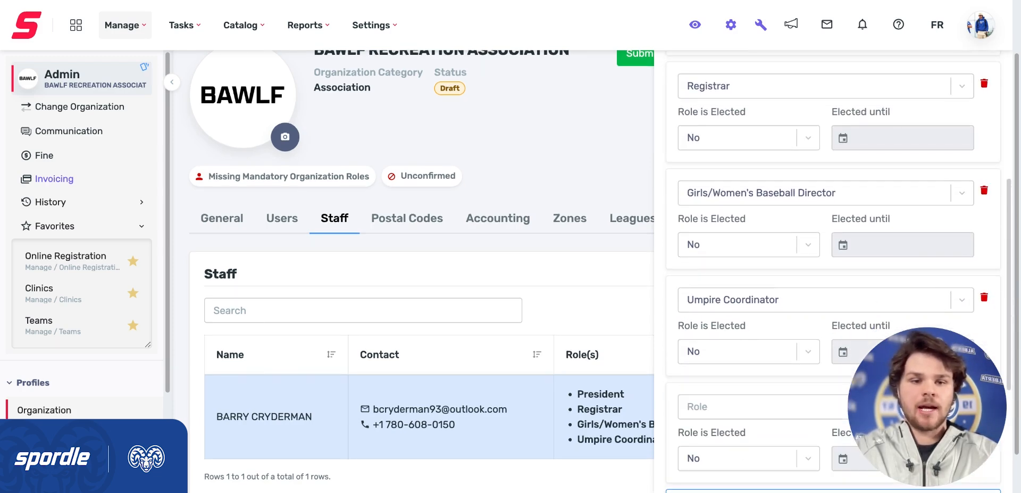
{"action": "left_click", "coordinate": [754, 404]}
{"action": "type", "text": "spo"}
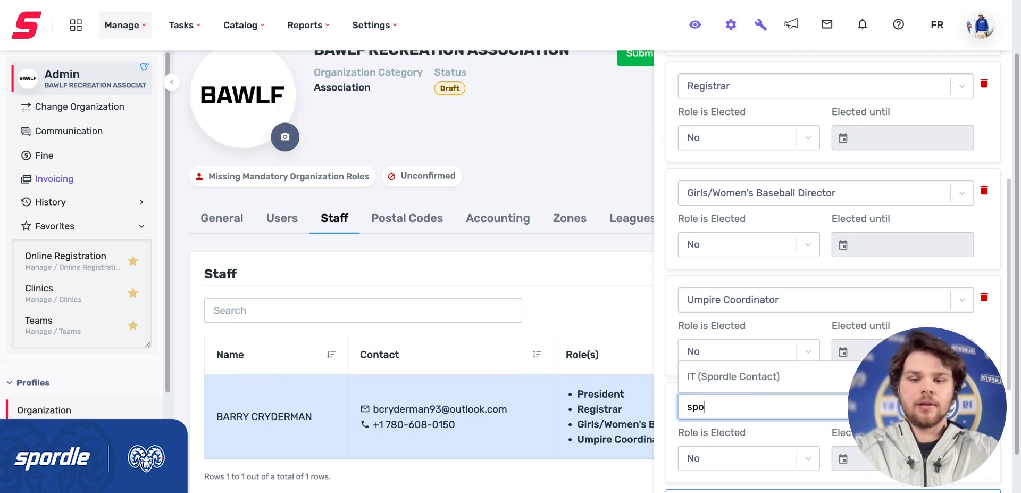
{"action": "left_click", "coordinate": [734, 369]}
{"action": "left_click", "coordinate": [966, 310]}
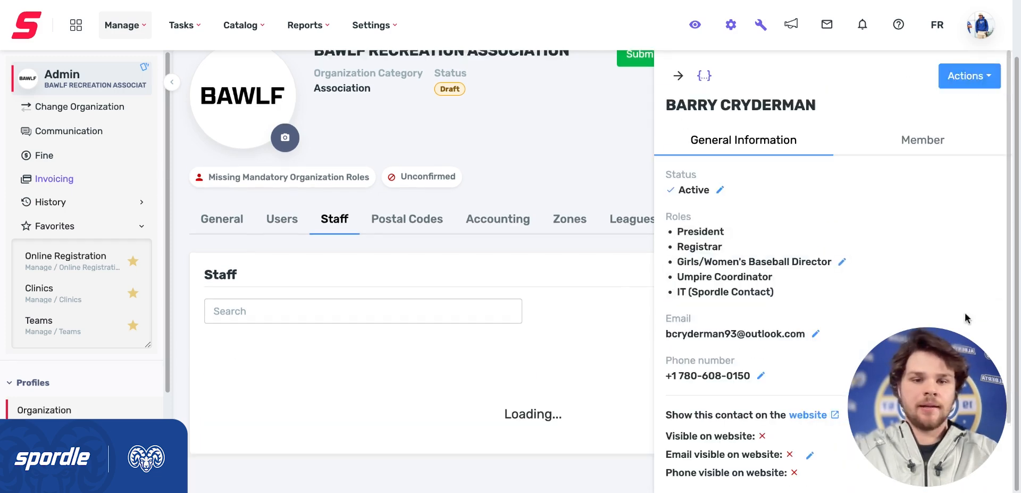
{"action": "left_click", "coordinate": [627, 289]}
{"action": "left_click", "coordinate": [317, 196]}
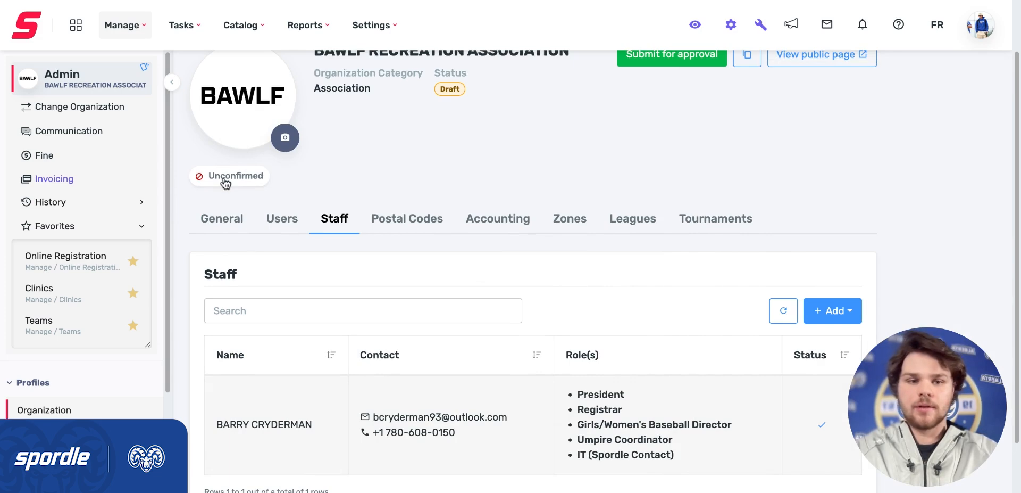
Step: View the form for adding a new staff member to the organization, and close it without entering a name
{"action": "scroll", "coordinate": [226, 184], "scroll_direction": "up", "scroll_amount": 2}
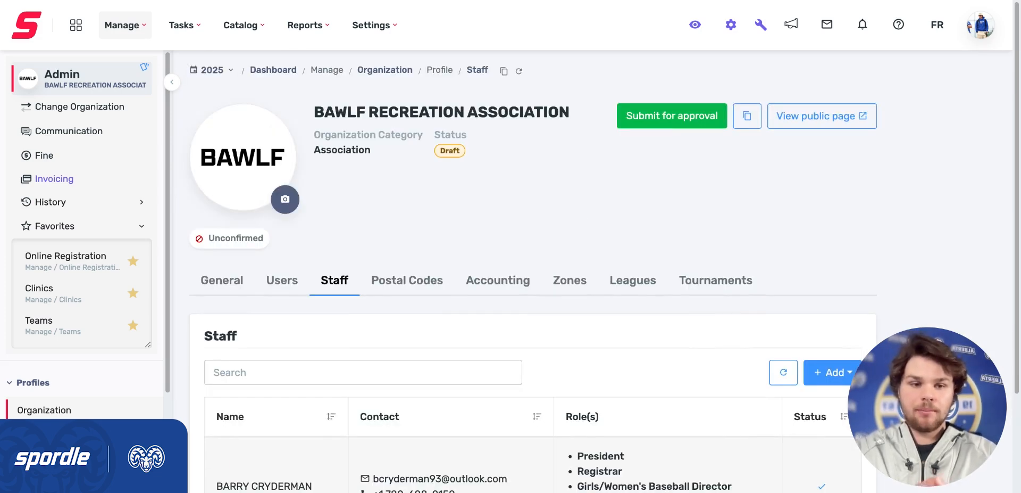
{"action": "left_click", "coordinate": [832, 373]}
{"action": "left_click", "coordinate": [445, 108]}
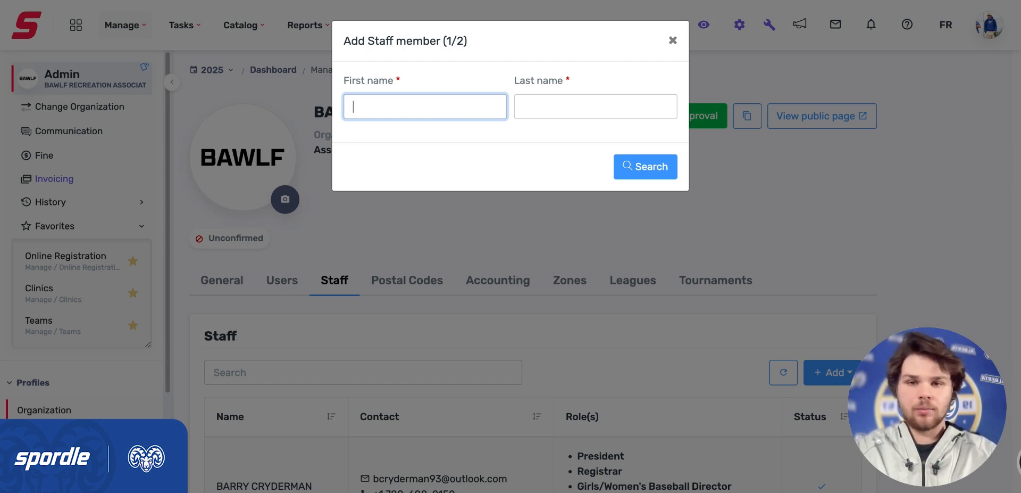
{"action": "left_click", "coordinate": [672, 41]}
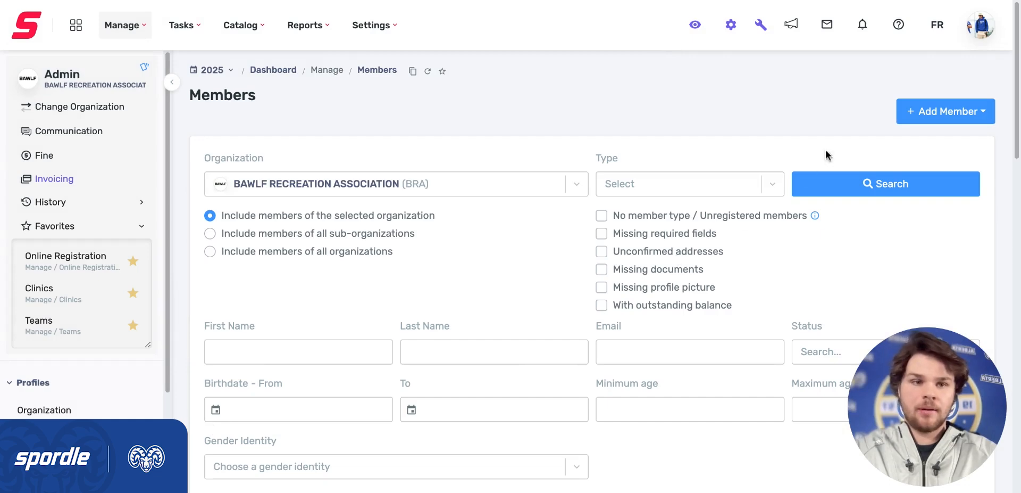
Step: View the Add Member form on the Members page, close it, and return to the organization profile's Staff list
{"action": "left_click", "coordinate": [915, 114]}
{"action": "left_click", "coordinate": [891, 145]}
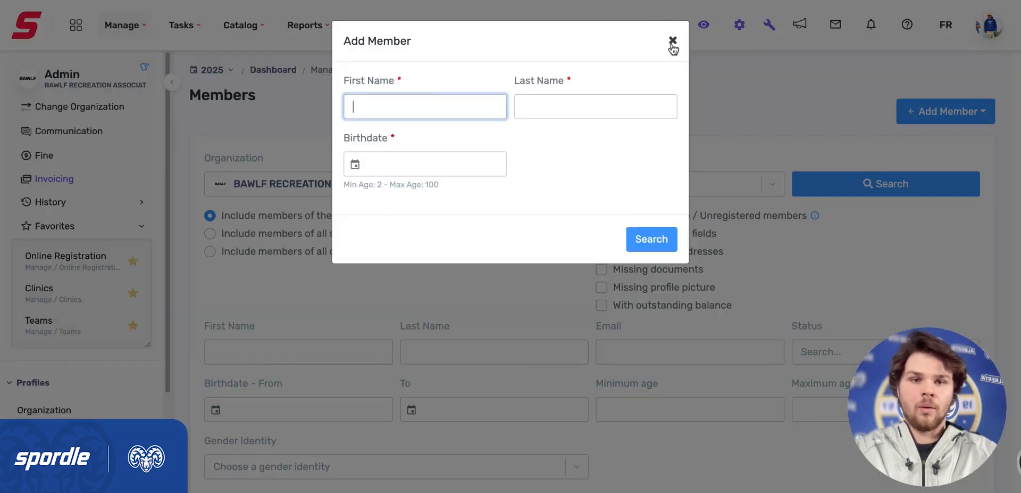
{"action": "left_click", "coordinate": [672, 41]}
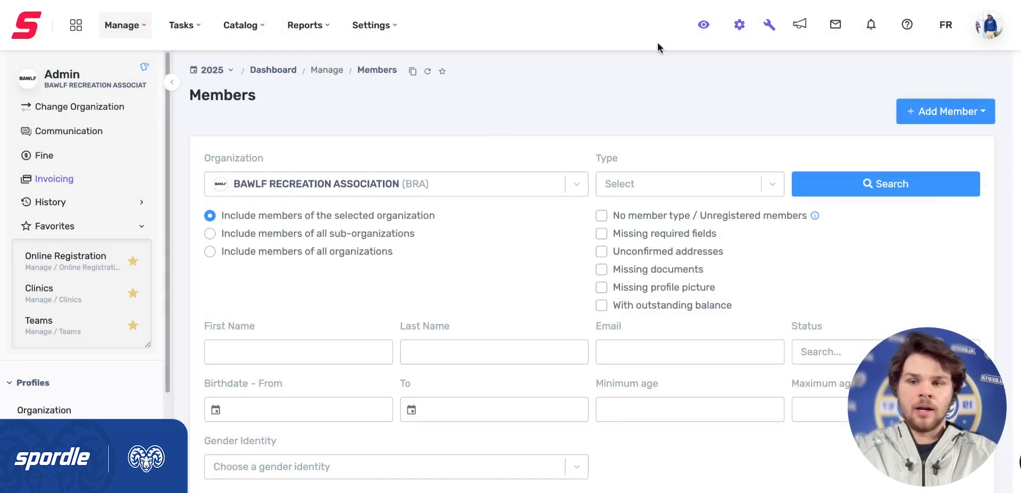
{"action": "left_click", "coordinate": [66, 93]}
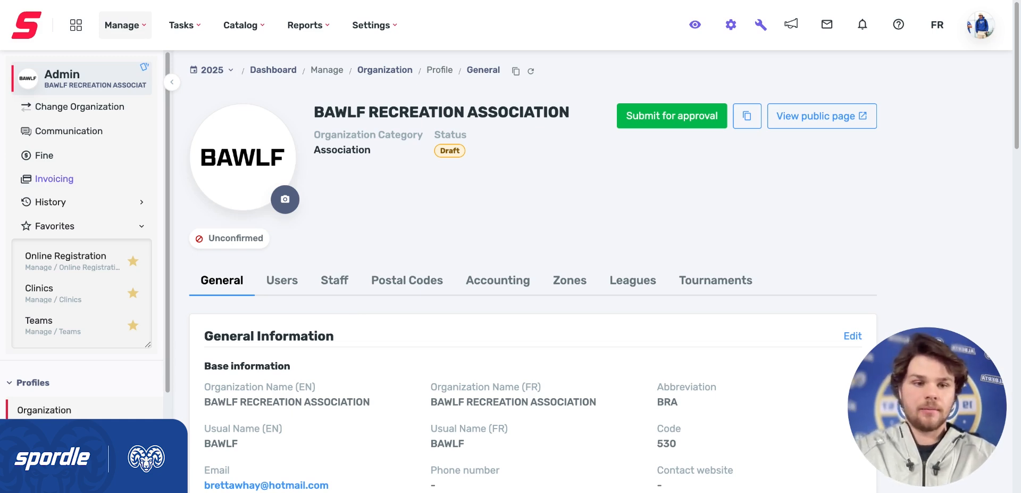
{"action": "left_click", "coordinate": [334, 280]}
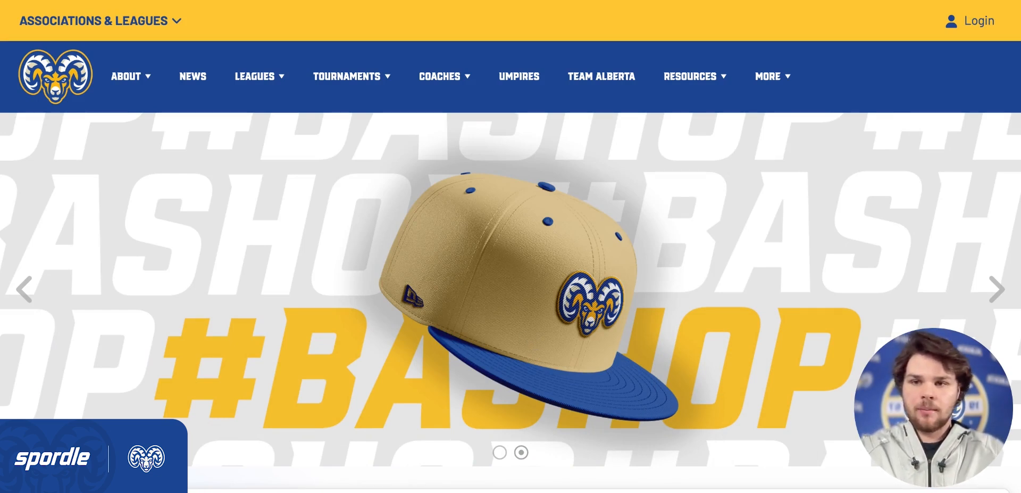
Step: Go to the Registration (Spordle) page of the Baseball Alberta website and open the Spordle Clubhouse from it
{"action": "mouse_move", "coordinate": [141, 79]}
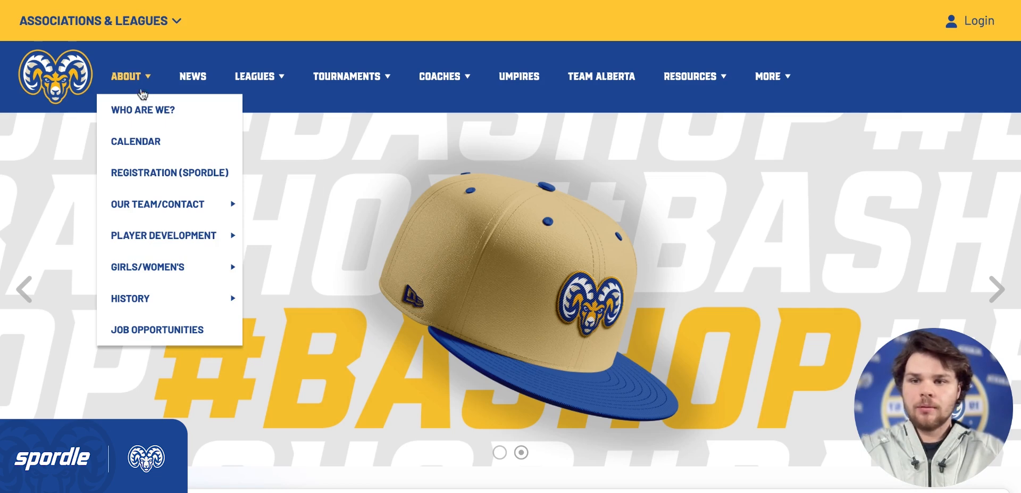
{"action": "left_click", "coordinate": [155, 176]}
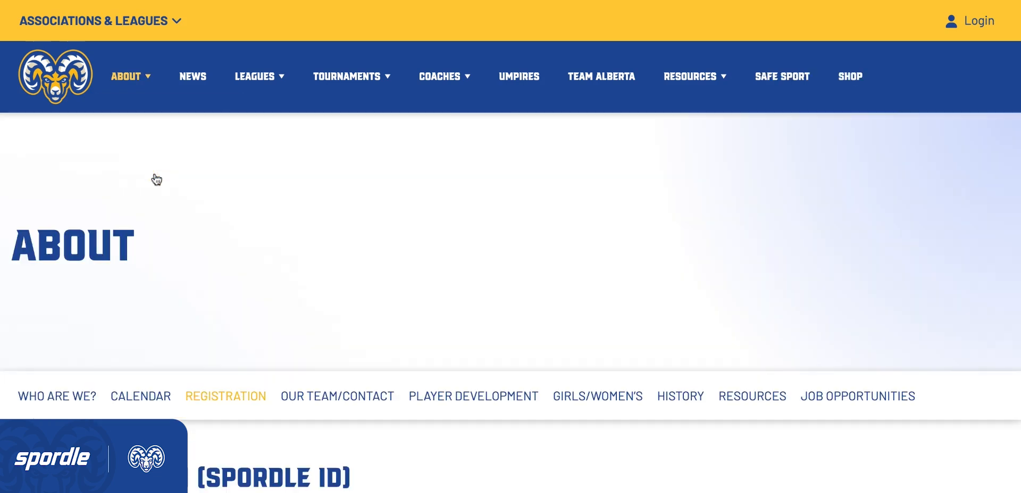
{"action": "scroll", "coordinate": [156, 179], "scroll_direction": "down", "scroll_amount": 1}
{"action": "scroll", "coordinate": [510, 246], "scroll_direction": "down", "scroll_amount": 5}
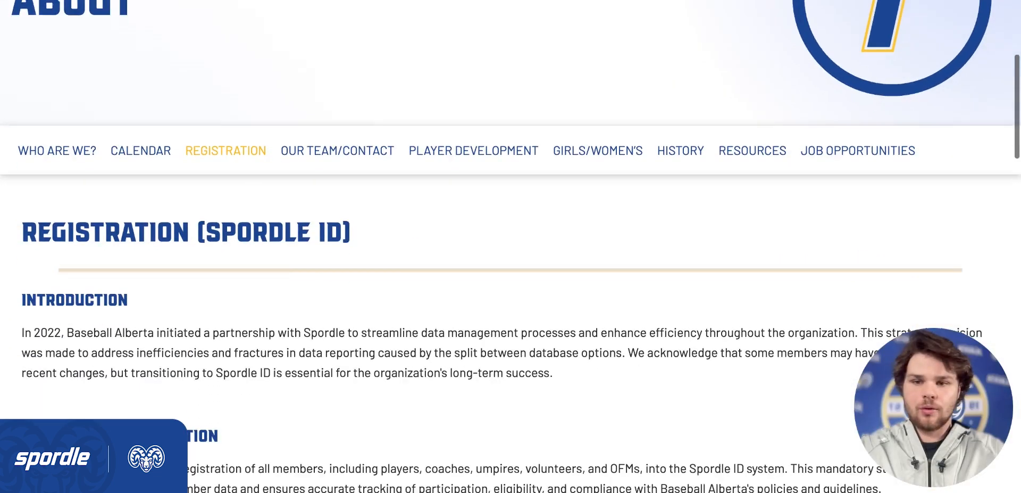
{"action": "scroll", "coordinate": [511, 247], "scroll_direction": "down", "scroll_amount": 9}
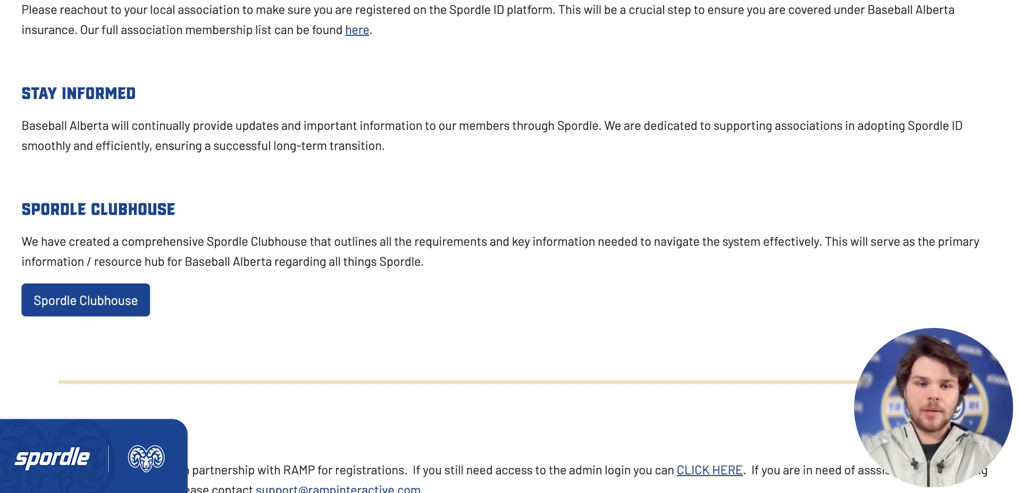
{"action": "left_click", "coordinate": [84, 299]}
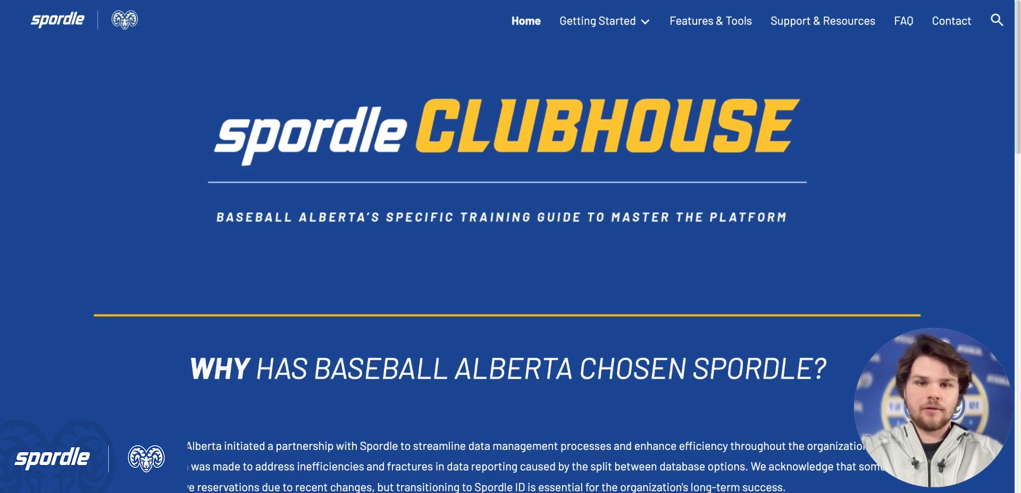
Step: Open the Getting Started guide for Associations and examine its staff requirements and 2025 Association Membership Form instructions
{"action": "mouse_move", "coordinate": [585, 30]}
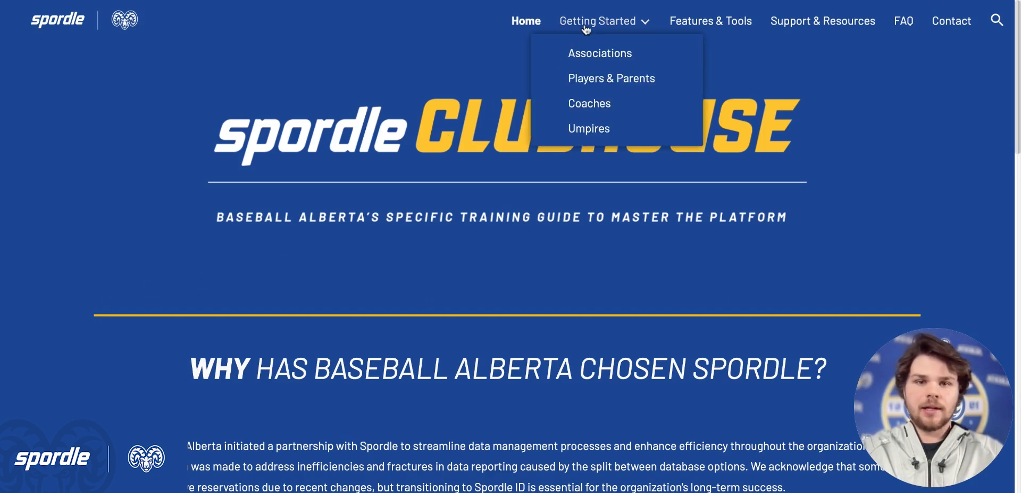
{"action": "left_click", "coordinate": [593, 55]}
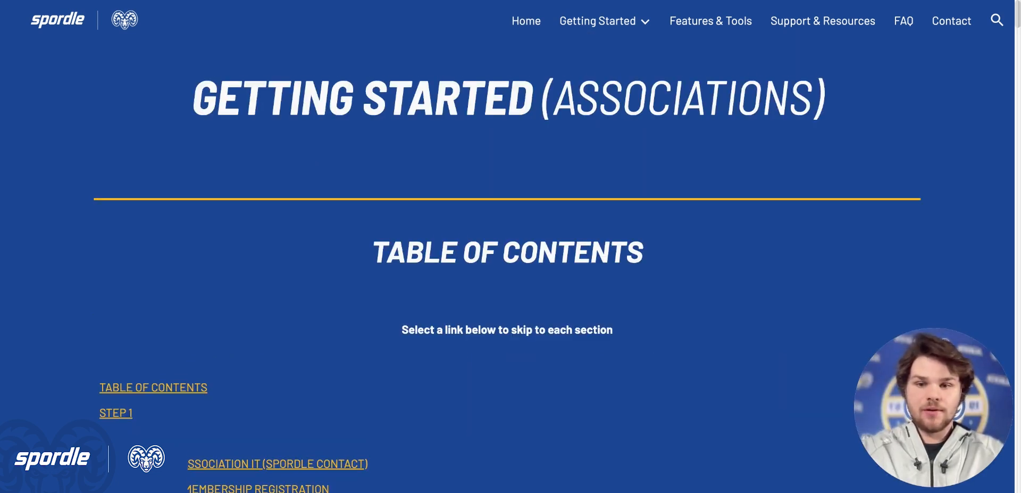
{"action": "scroll", "coordinate": [507, 260], "scroll_direction": "down", "scroll_amount": 20}
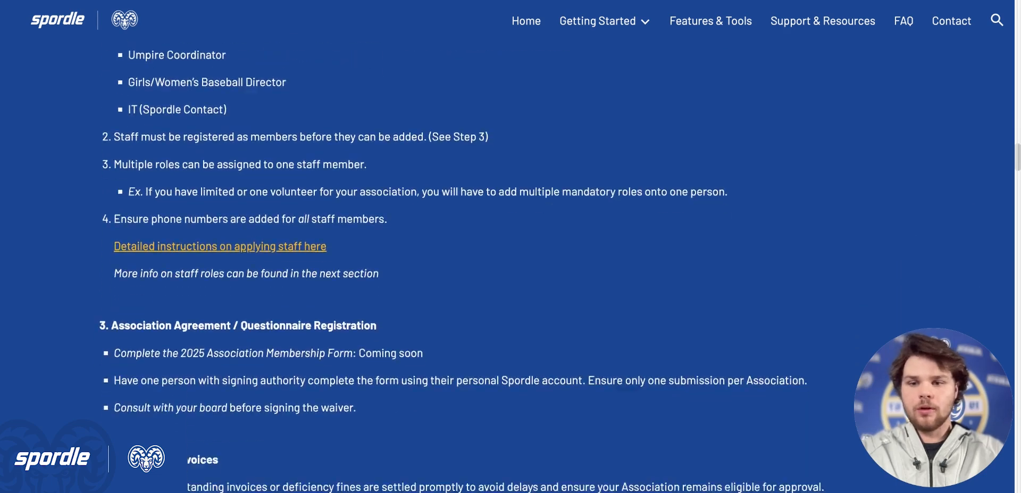
{"action": "scroll", "coordinate": [279, 158], "scroll_direction": "down", "scroll_amount": 3}
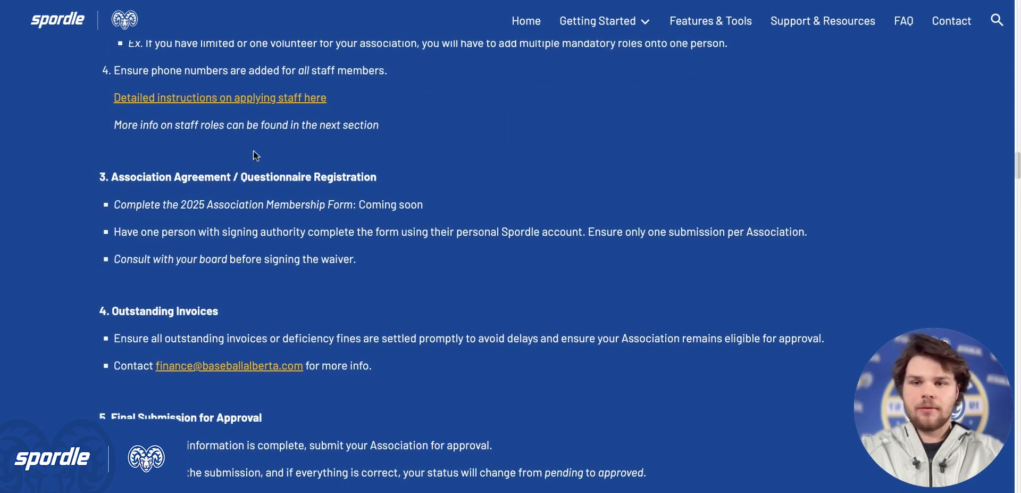
{"action": "left_click_drag", "start_coordinate": [359, 204], "coordinate": [423, 205]}
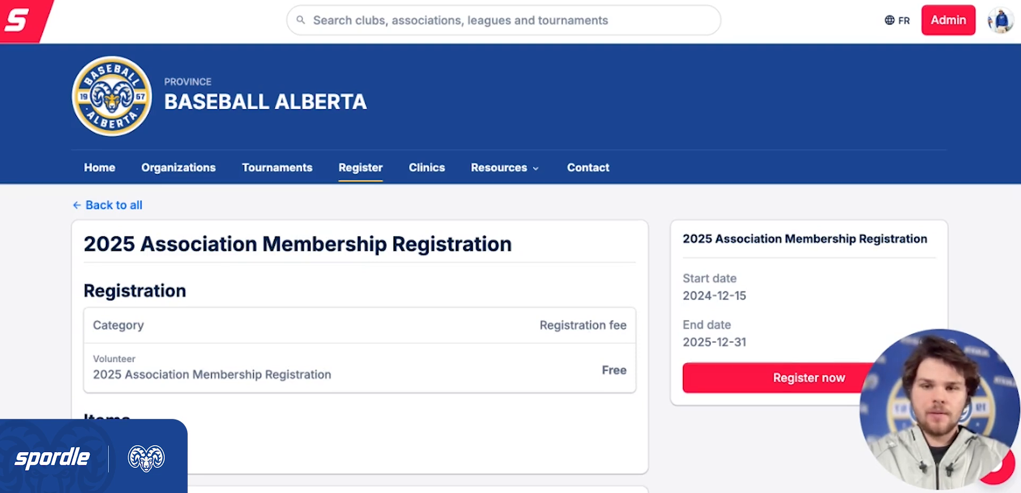
Step: Start registering the listed participant marked with an incomplete registration, and select the free 2025 Association Membership Registration
{"action": "scroll", "coordinate": [511, 276], "scroll_direction": "down", "scroll_amount": 1}
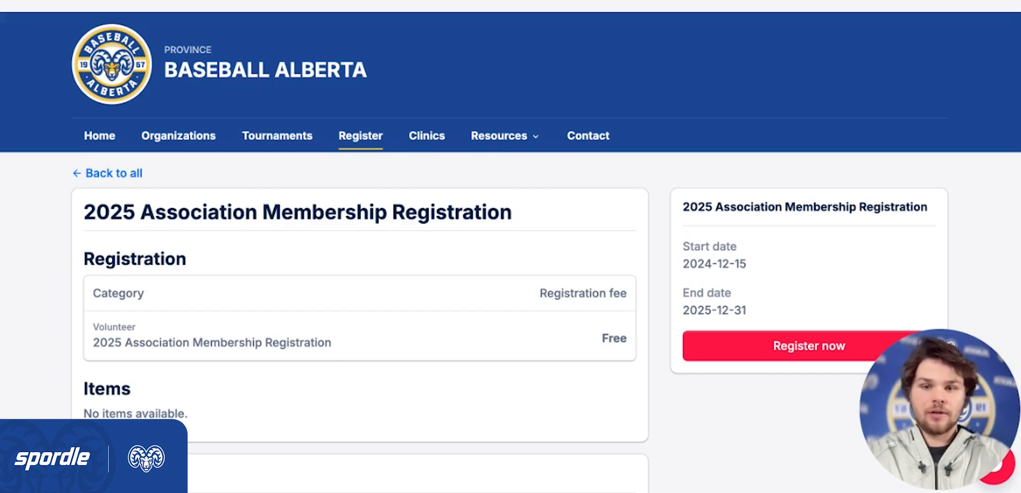
{"action": "scroll", "coordinate": [645, 271], "scroll_direction": "down", "scroll_amount": 2}
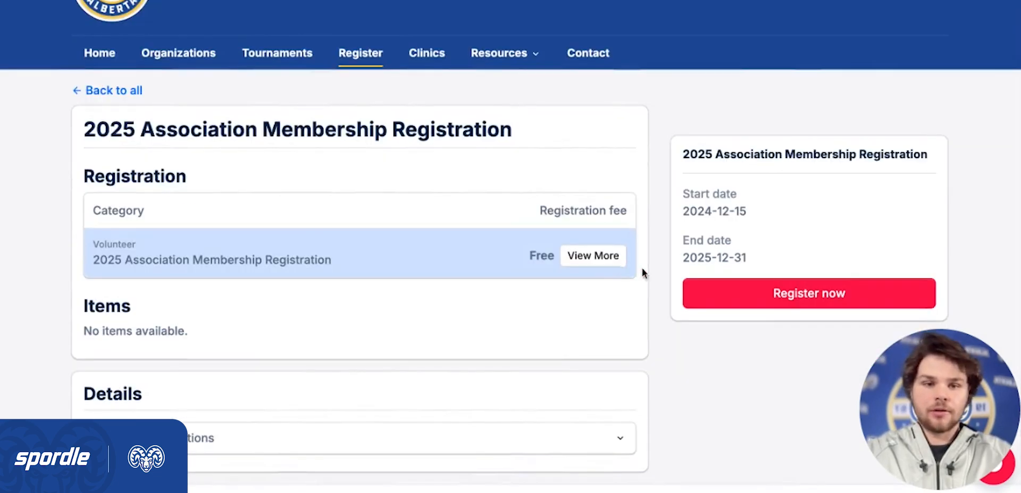
{"action": "left_click", "coordinate": [740, 294]}
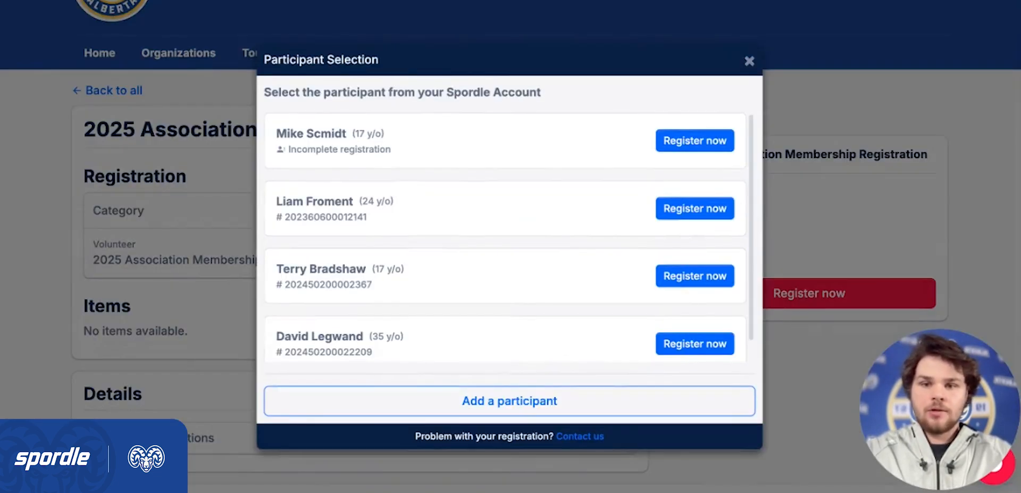
{"action": "left_click", "coordinate": [679, 148]}
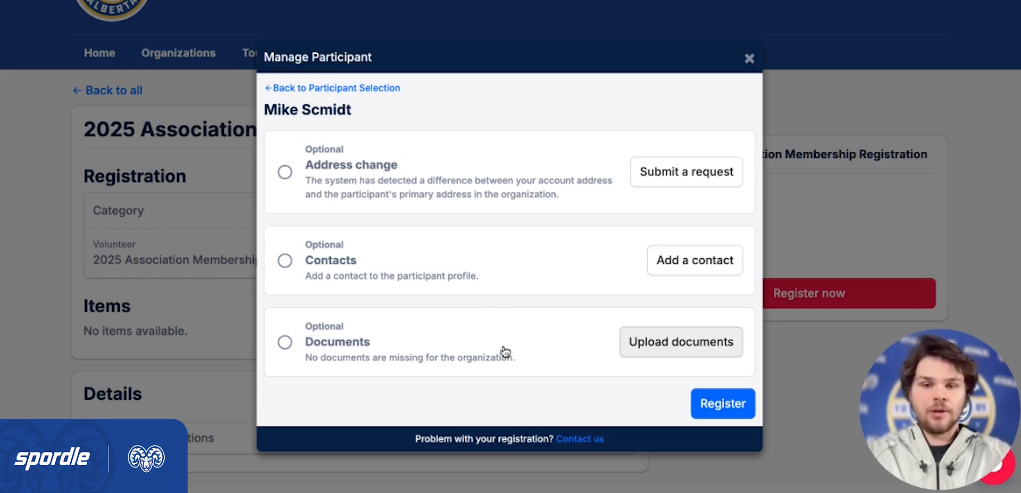
{"action": "left_click", "coordinate": [722, 405]}
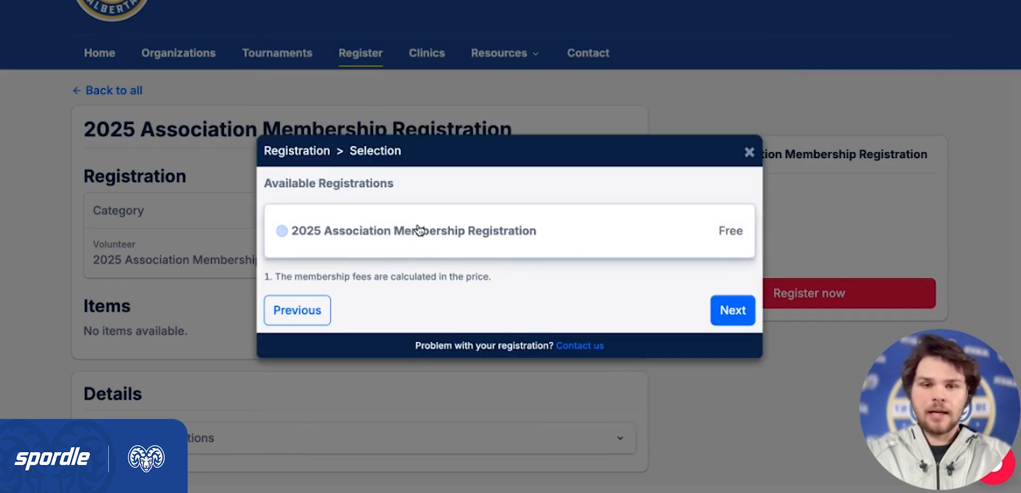
{"action": "left_click", "coordinate": [421, 230]}
{"action": "left_click", "coordinate": [730, 310]}
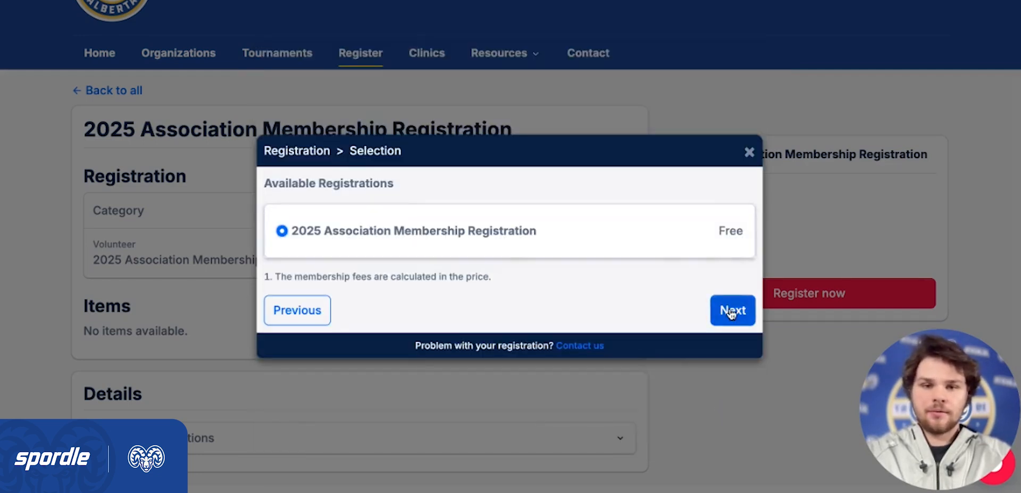
Step: Open the registration questionnaire, enter Test as the association's full name, and choose 251-500 expected registered players
{"action": "left_click", "coordinate": [683, 263]}
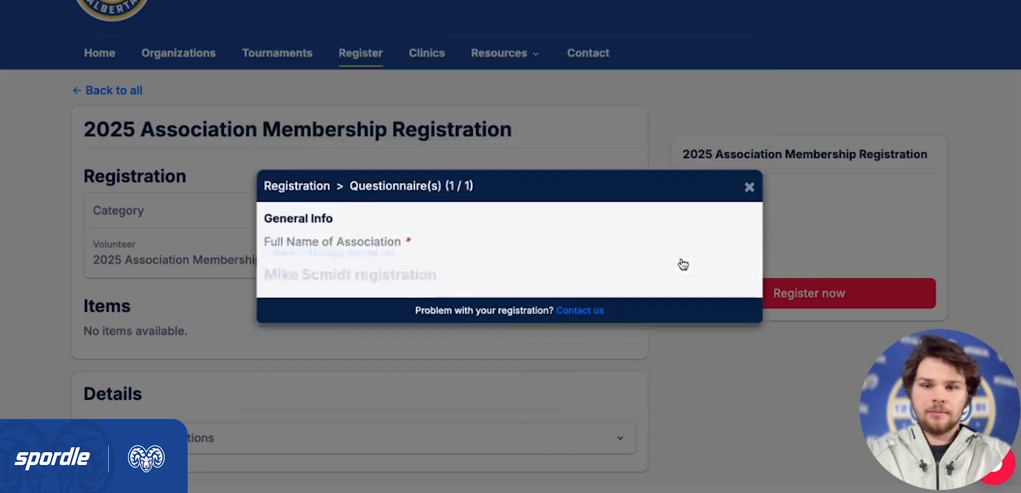
{"action": "left_click", "coordinate": [466, 112]}
{"action": "type", "text": "Test"}
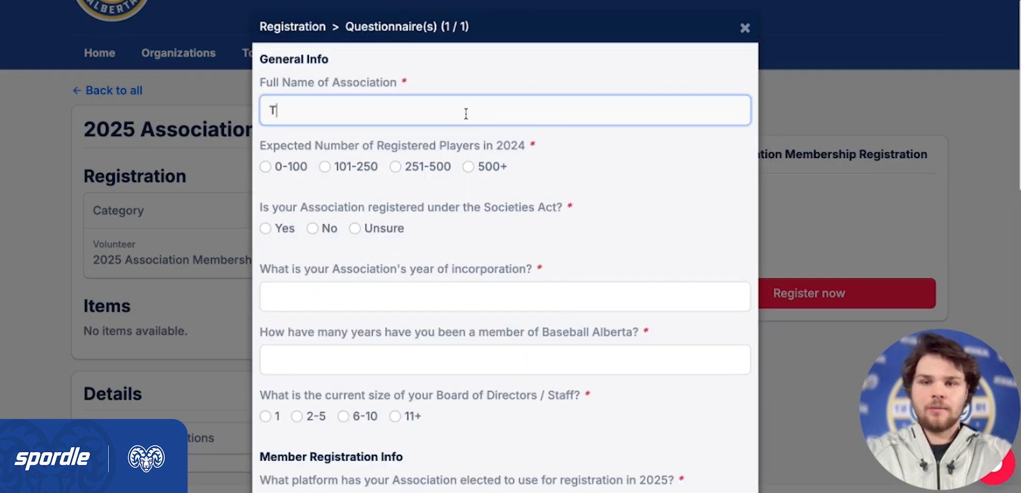
{"action": "left_click", "coordinate": [395, 166]}
{"action": "scroll", "coordinate": [384, 164], "scroll_direction": "down", "scroll_amount": 2}
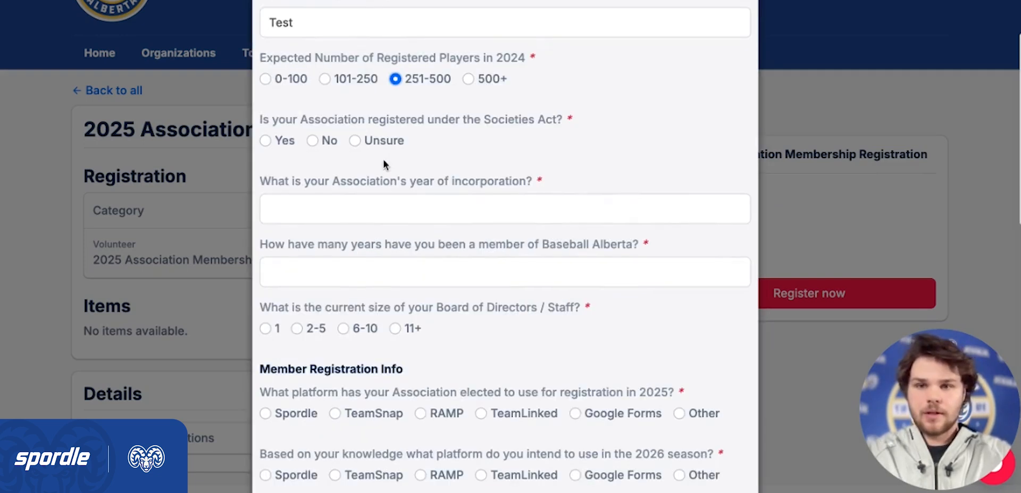
Step: Answer Unsure for Societies Act registration, and enter Test for both the year of incorporation and the years of Baseball Alberta membership
{"action": "left_click", "coordinate": [355, 142]}
{"action": "left_click", "coordinate": [380, 211]}
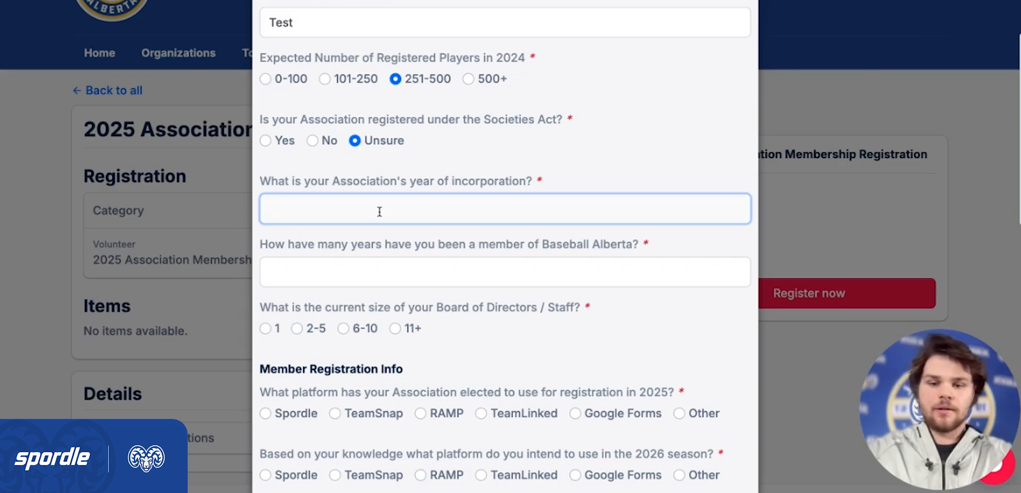
{"action": "type", "text": "Test"}
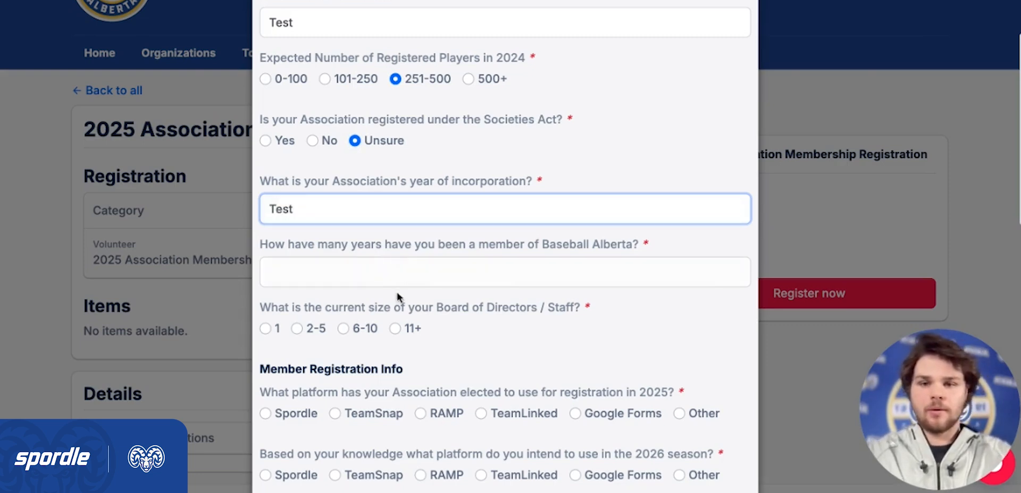
{"action": "left_click", "coordinate": [397, 271]}
{"action": "scroll", "coordinate": [590, 245], "scroll_direction": "down", "scroll_amount": 1}
{"action": "type", "text": "Test"}
{"action": "left_click", "coordinate": [592, 247]}
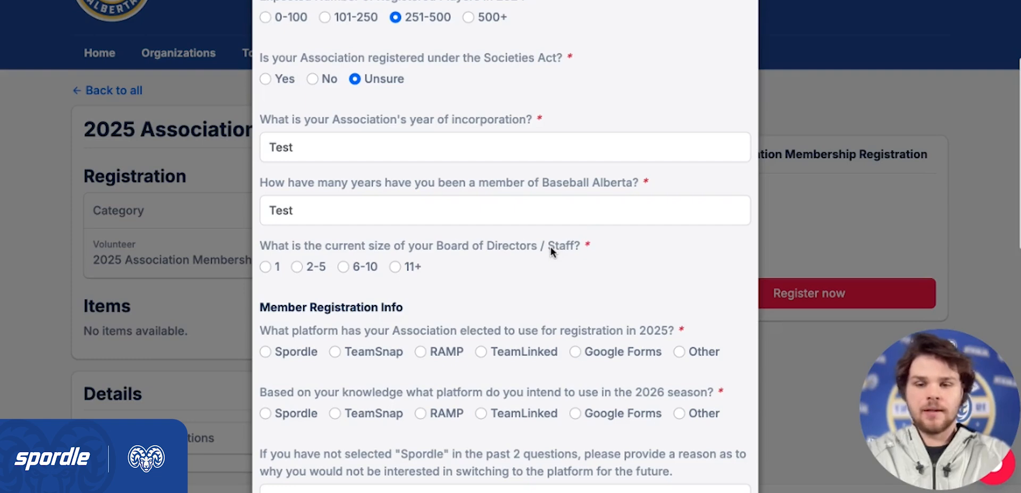
Step: Go through the remaining questionnaire sections, leaving them blank, and submit the questionnaire
{"action": "scroll", "coordinate": [550, 246], "scroll_direction": "down", "scroll_amount": 2}
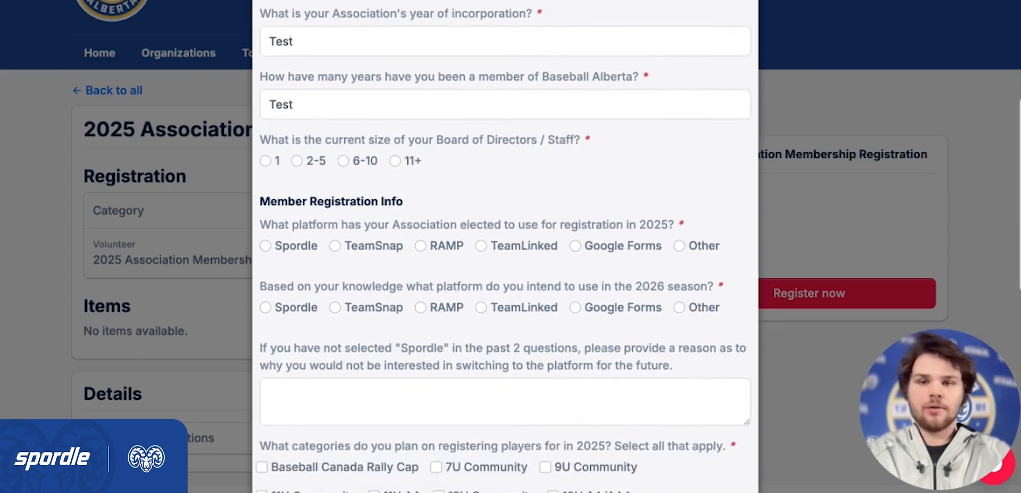
{"action": "scroll", "coordinate": [396, 169], "scroll_direction": "down", "scroll_amount": 10}
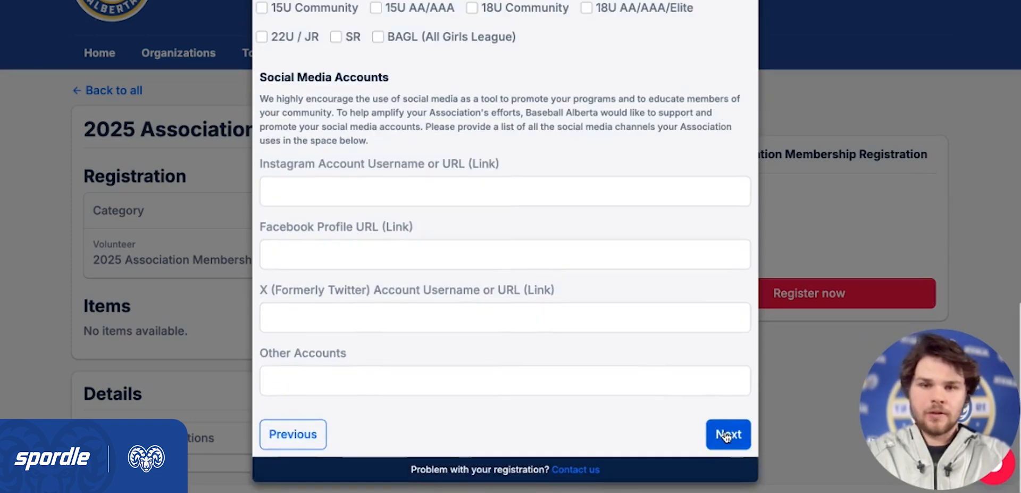
{"action": "left_click", "coordinate": [728, 435]}
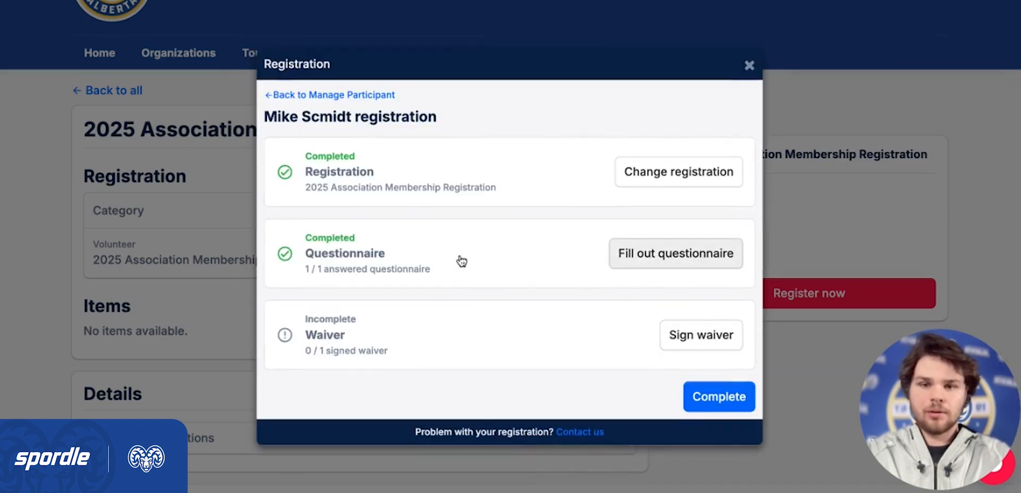
Step: Open the Baseball Alberta Association Membership Agreement waiver, read through to its end, agree to its terms and submit it
{"action": "left_click", "coordinate": [683, 336]}
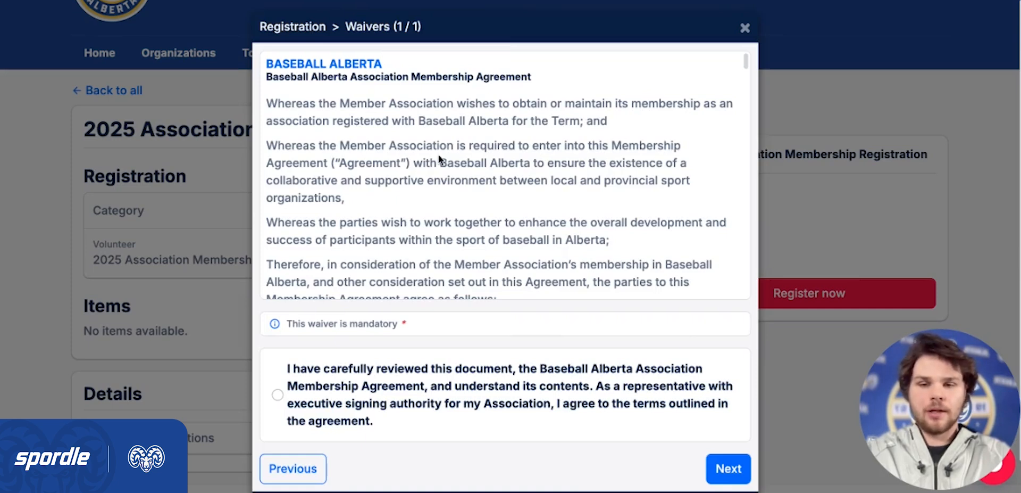
{"action": "scroll", "coordinate": [438, 155], "scroll_direction": "down", "scroll_amount": 5}
{"action": "scroll", "coordinate": [438, 154], "scroll_direction": "down", "scroll_amount": 10}
{"action": "left_click", "coordinate": [398, 365]}
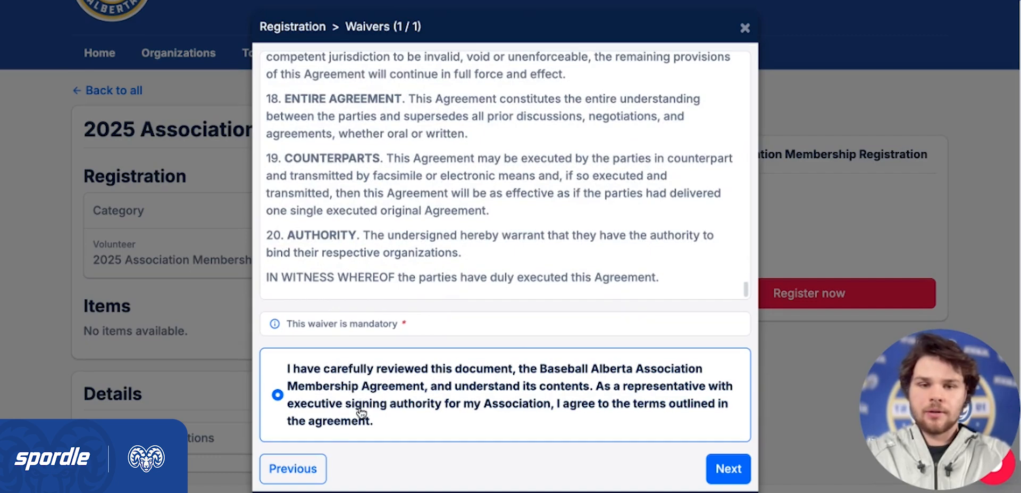
{"action": "left_click", "coordinate": [713, 469]}
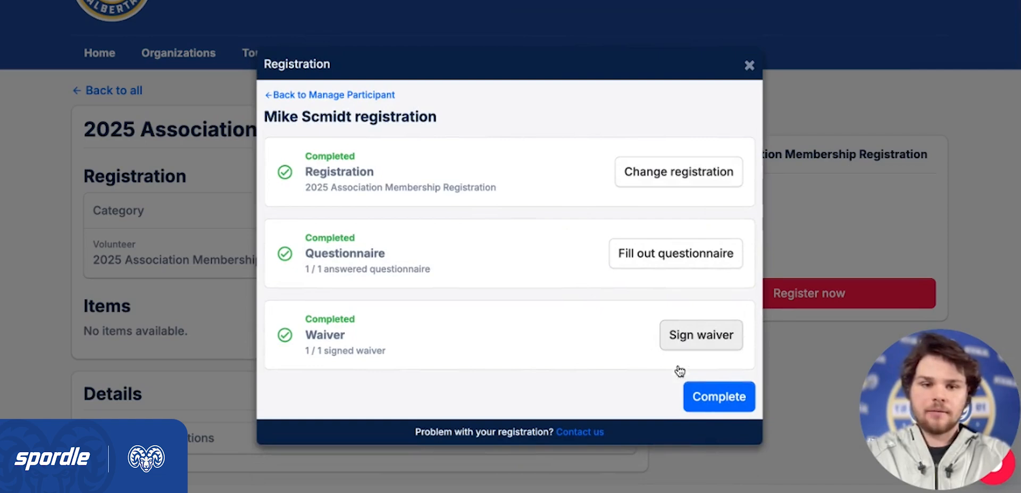
Step: Check out the participant's registration, accepting the payment terms and conditions, and complete it as a free registration
{"action": "left_click", "coordinate": [713, 402]}
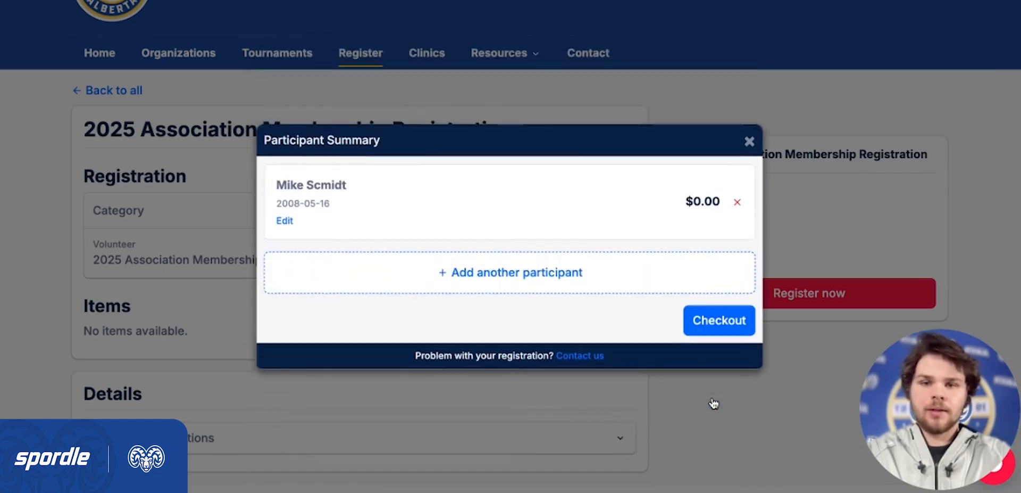
{"action": "left_click", "coordinate": [714, 321]}
{"action": "left_click", "coordinate": [732, 390]}
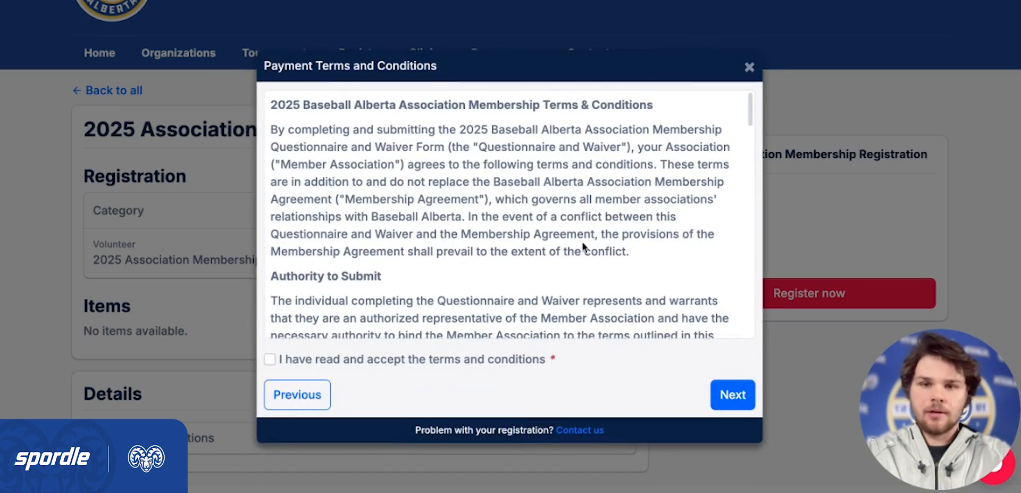
{"action": "scroll", "coordinate": [581, 240], "scroll_direction": "down", "scroll_amount": 5}
{"action": "scroll", "coordinate": [583, 246], "scroll_direction": "down", "scroll_amount": 10}
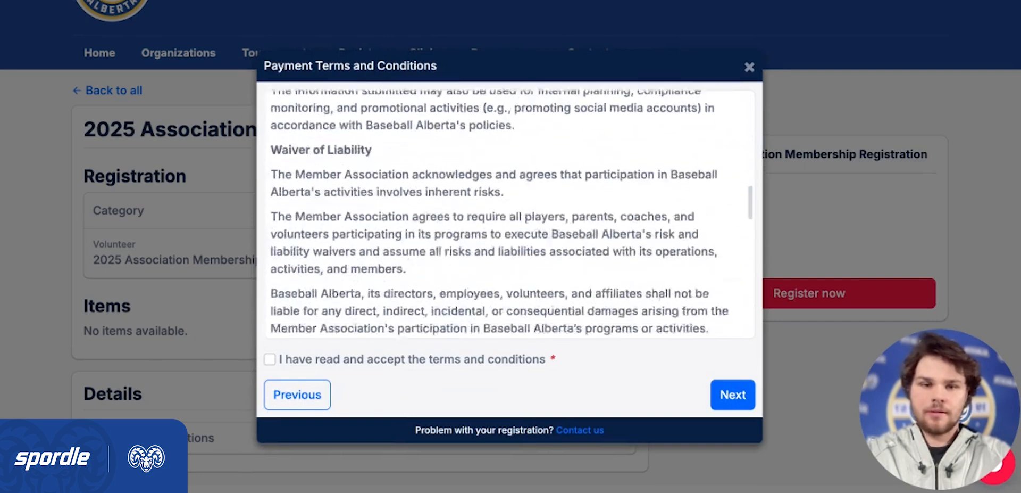
{"action": "left_click", "coordinate": [270, 359]}
{"action": "left_click", "coordinate": [719, 392]}
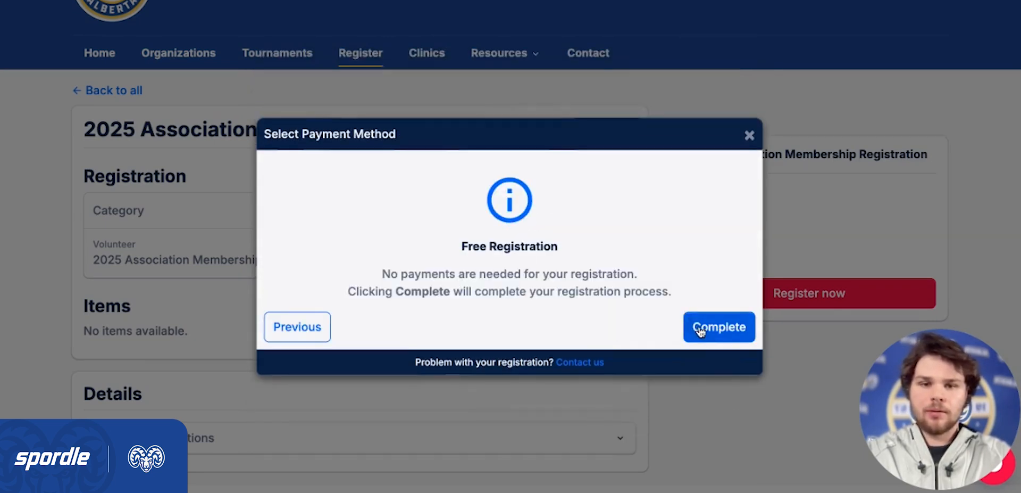
{"action": "left_click", "coordinate": [700, 331]}
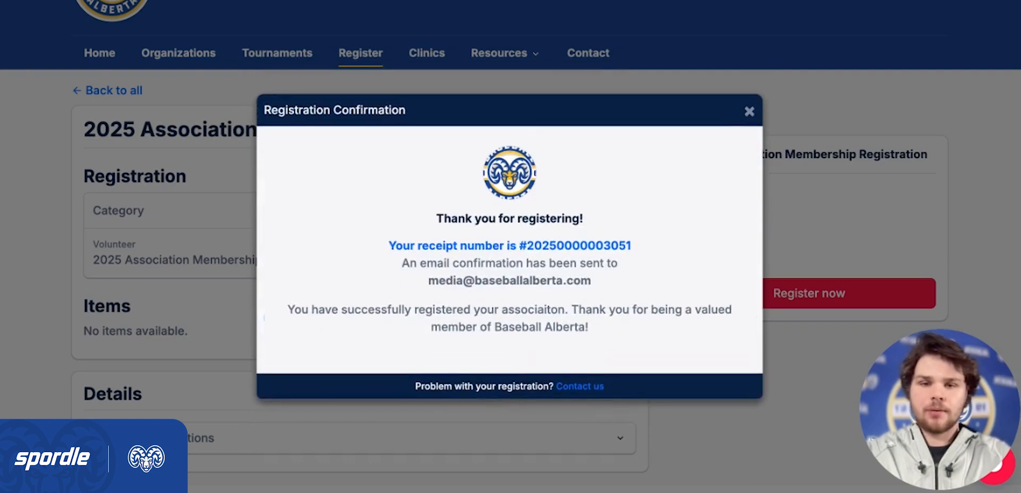